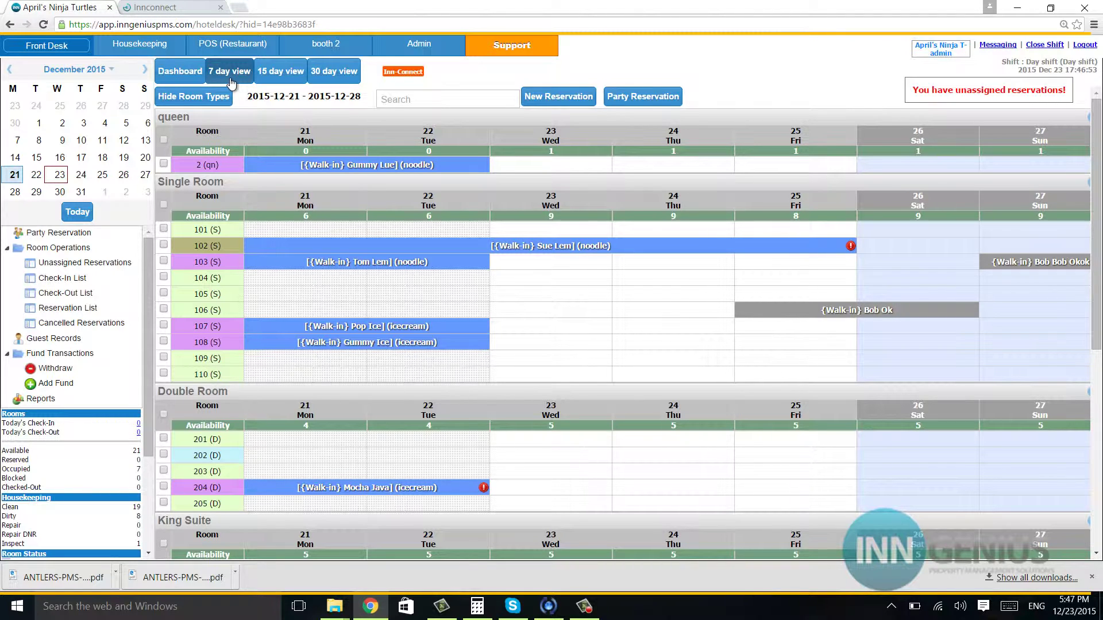
Step: Open the Admin settings, check the existing Rooms list, and return to the Room Types list
{"action": "left_click", "coordinate": [407, 46]}
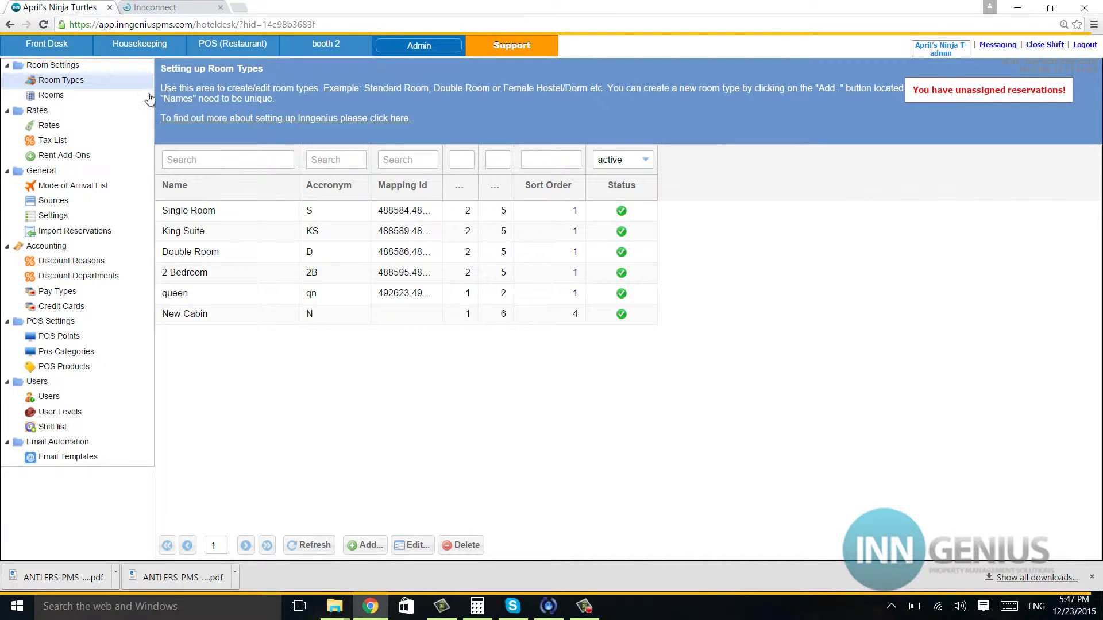
{"action": "left_click", "coordinate": [81, 94]}
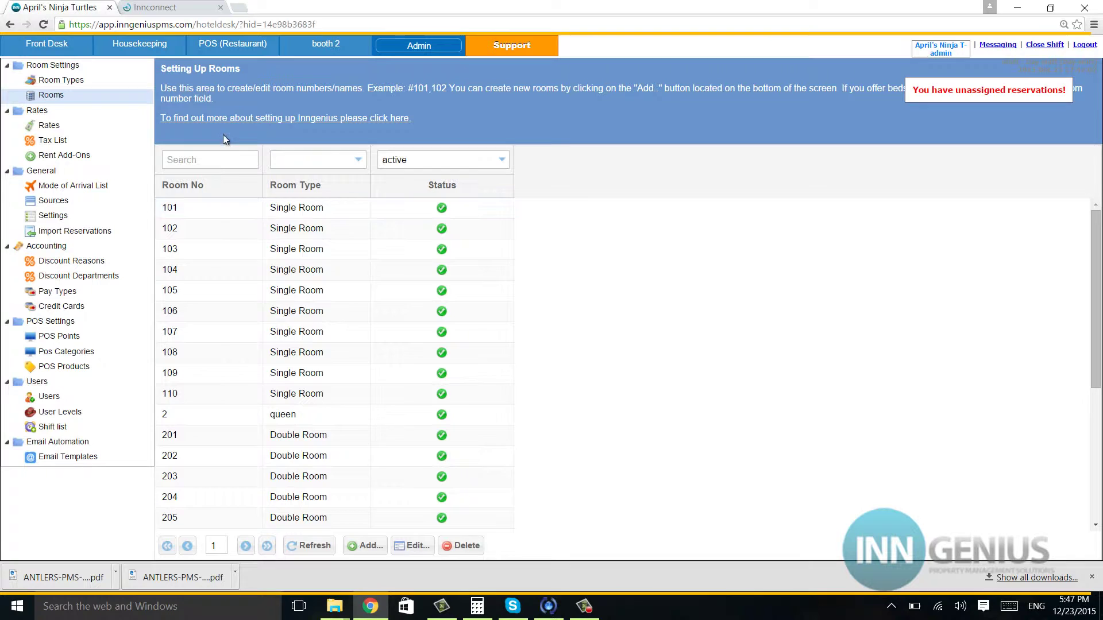
{"action": "left_click", "coordinate": [124, 89]}
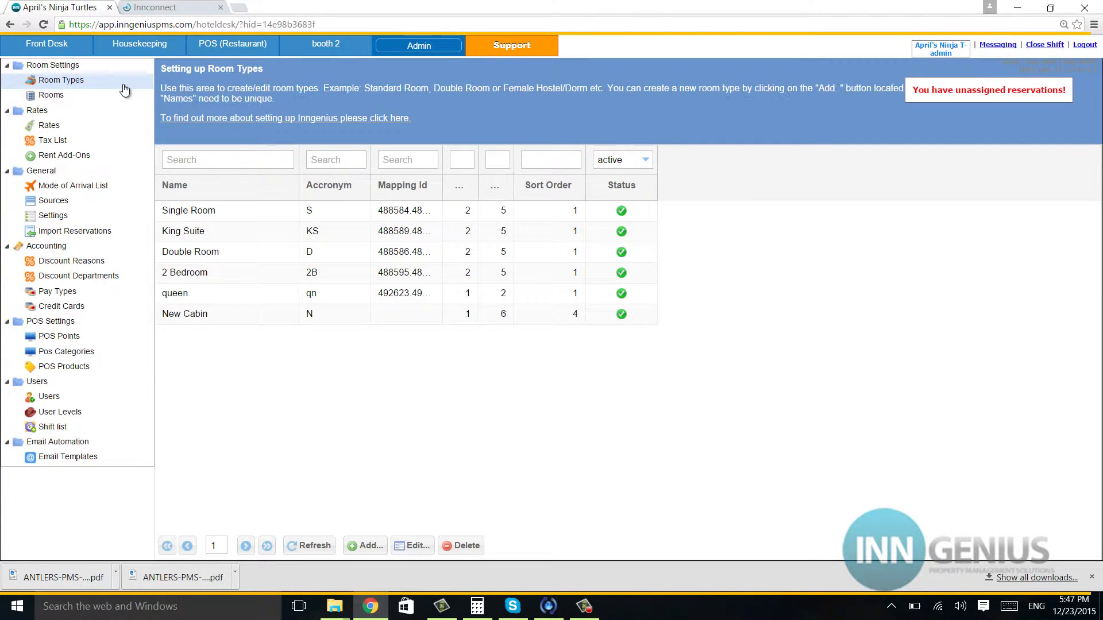
Step: Save a new room type named 'Tent site' with acronym TS, sort order 5, max occupancy 5
{"action": "left_click", "coordinate": [365, 546]}
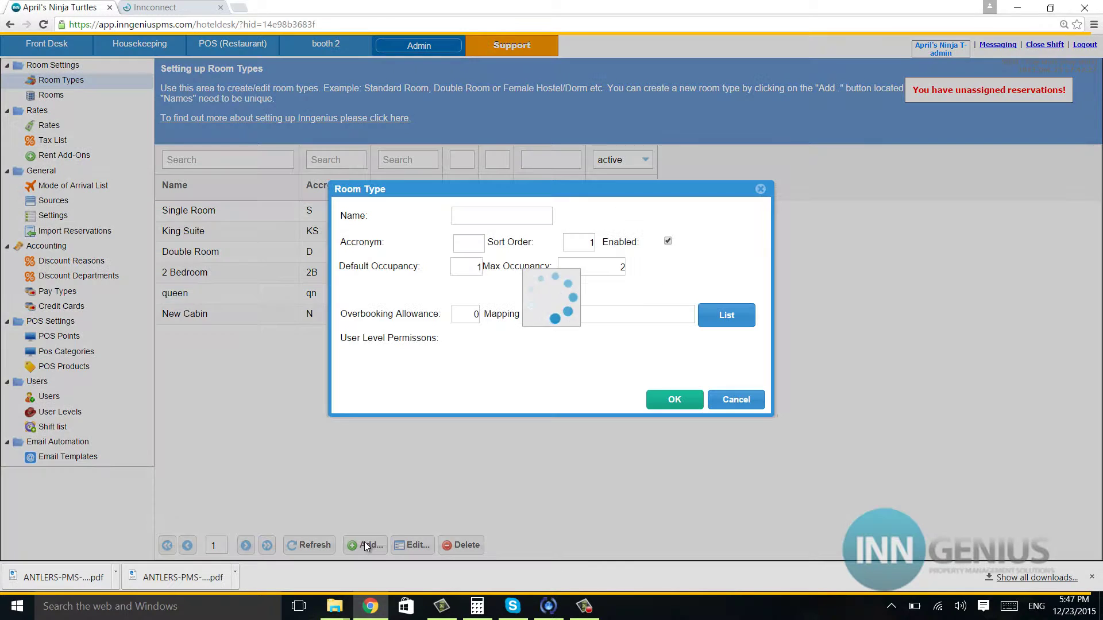
{"action": "left_click", "coordinate": [495, 216]}
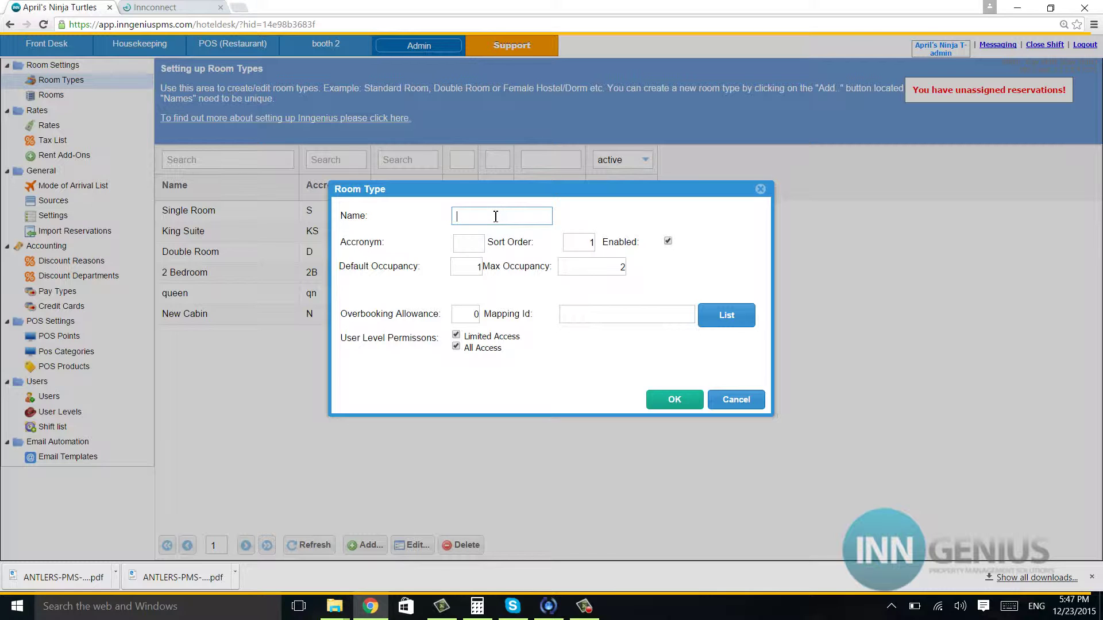
{"action": "type", "text": "Tent site"}
{"action": "left_click", "coordinate": [473, 244]}
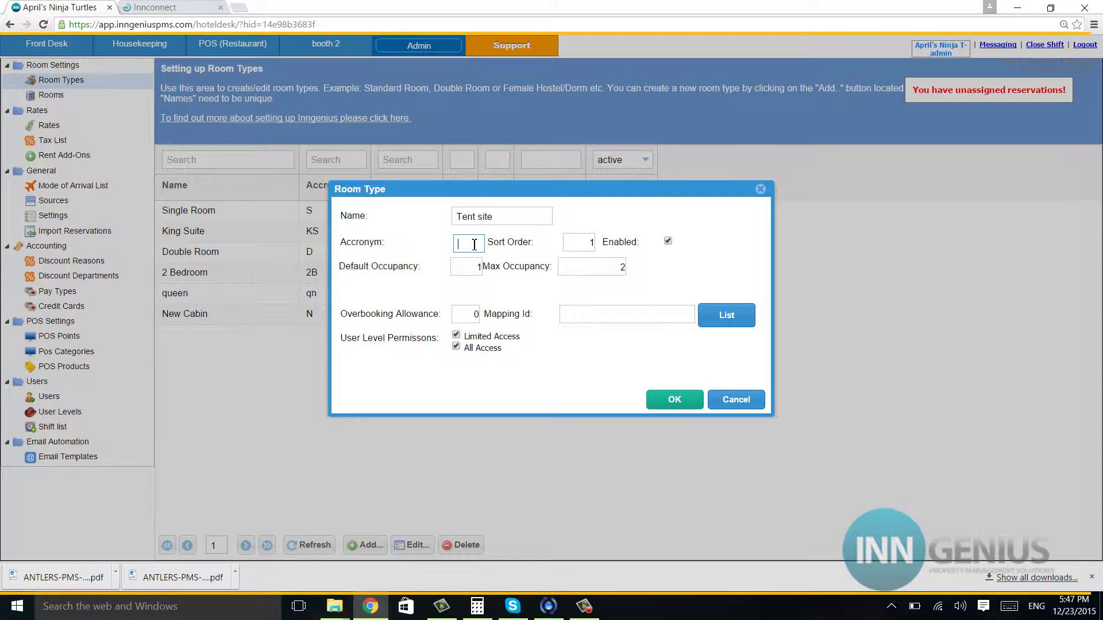
{"action": "type", "text": "TS"}
{"action": "double_click", "coordinate": [595, 243]}
{"action": "type", "text": "5"}
{"action": "left_click", "coordinate": [627, 266]}
{"action": "key", "text": "BackSpace"}
{"action": "type", "text": "5"}
{"action": "left_click", "coordinate": [680, 402]}
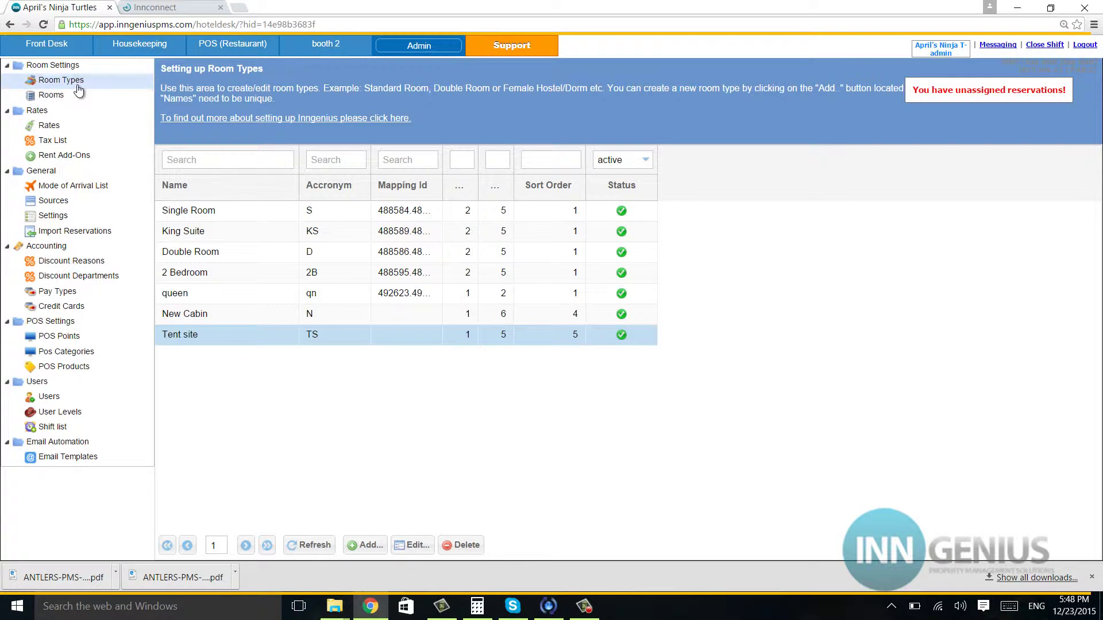
Step: Add room 'tent site 1' assigned to the Tent site type, then go back to Room Types
{"action": "left_click", "coordinate": [75, 95]}
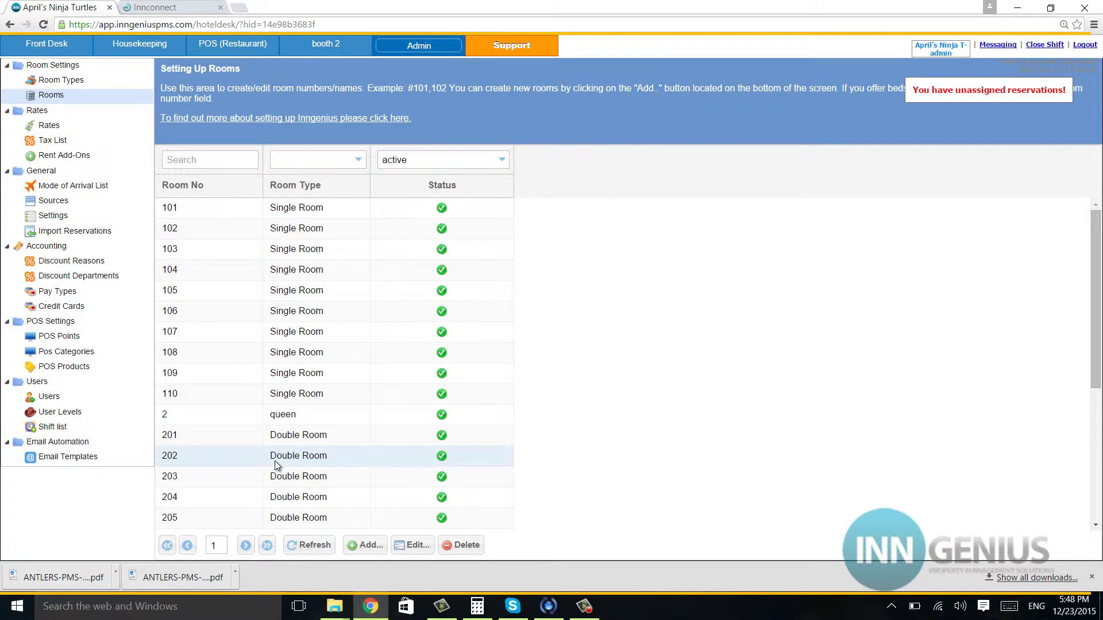
{"action": "left_click", "coordinate": [371, 545]}
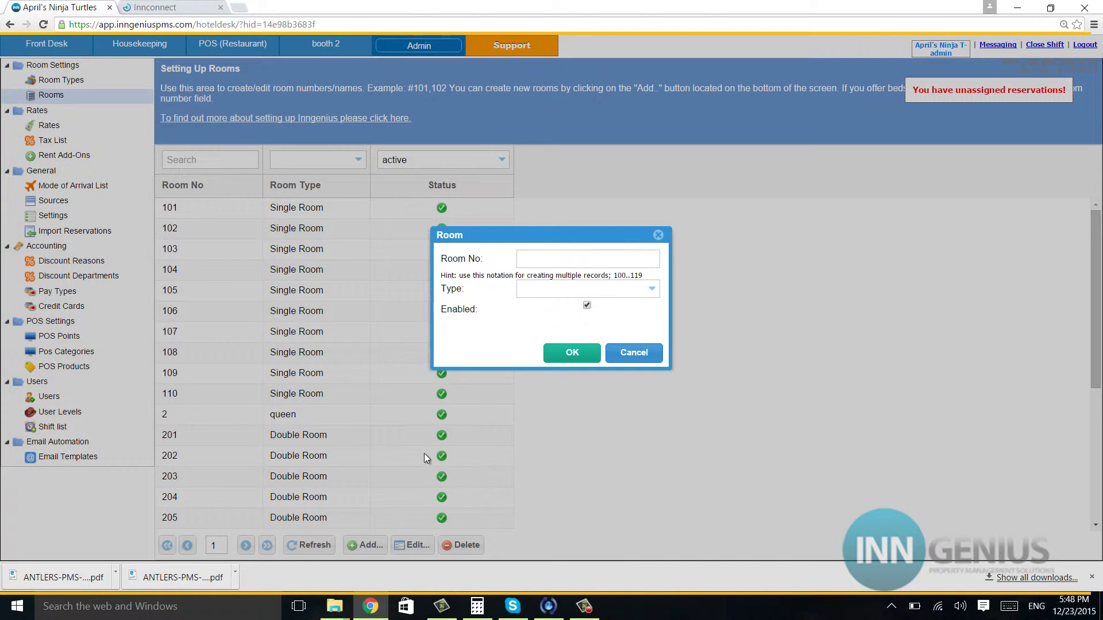
{"action": "left_click", "coordinate": [543, 256]}
{"action": "type", "text": "t"}
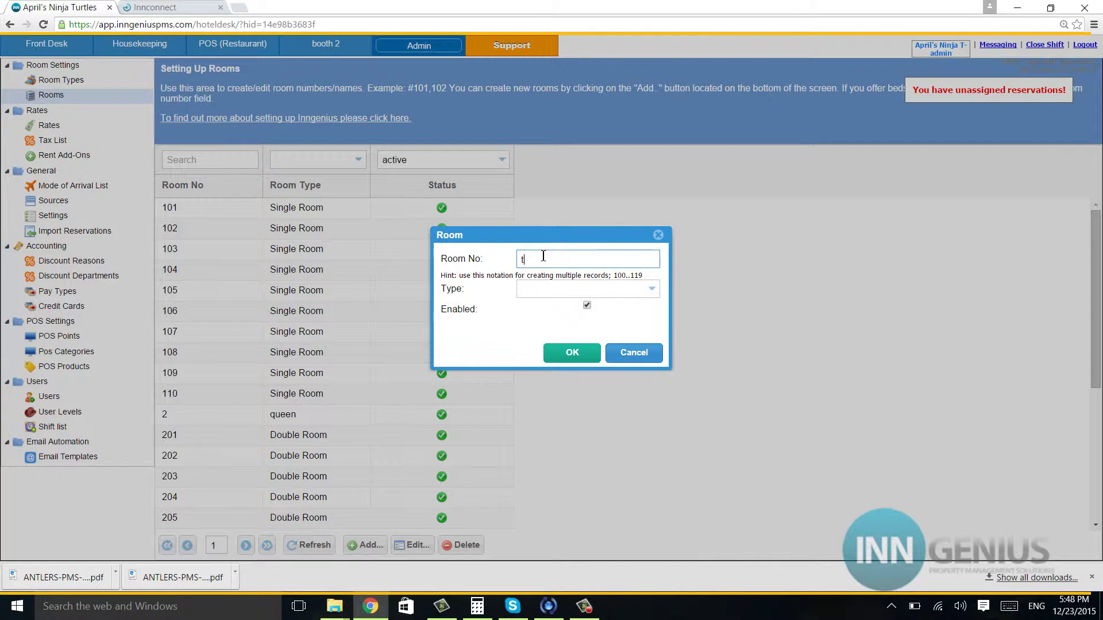
{"action": "type", "text": "ent site 1"}
{"action": "left_click", "coordinate": [646, 288]}
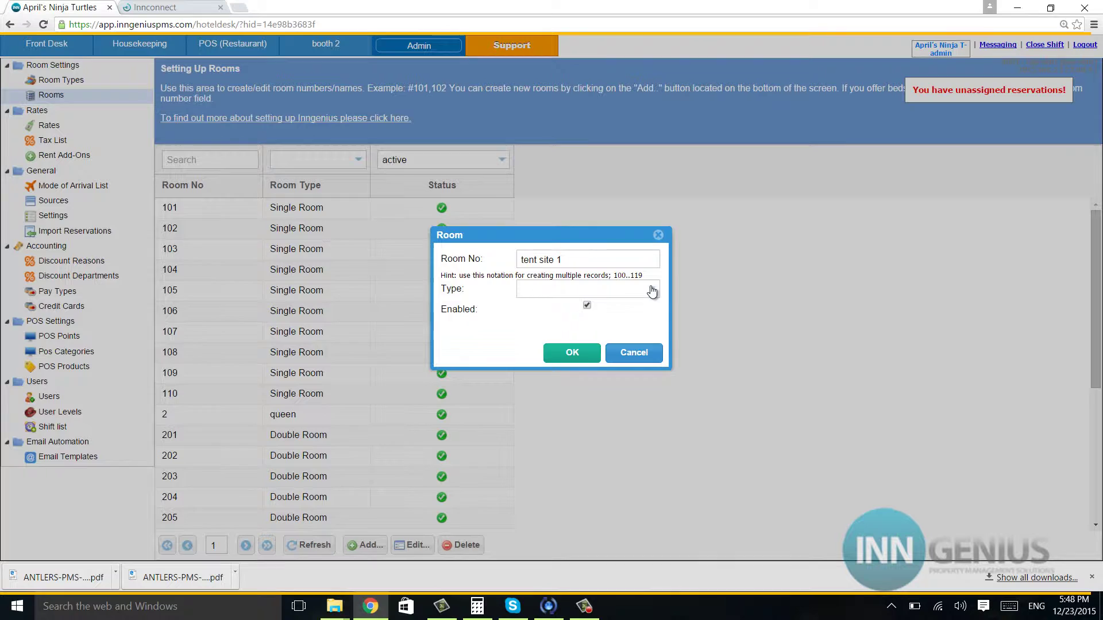
{"action": "left_click", "coordinate": [652, 291]}
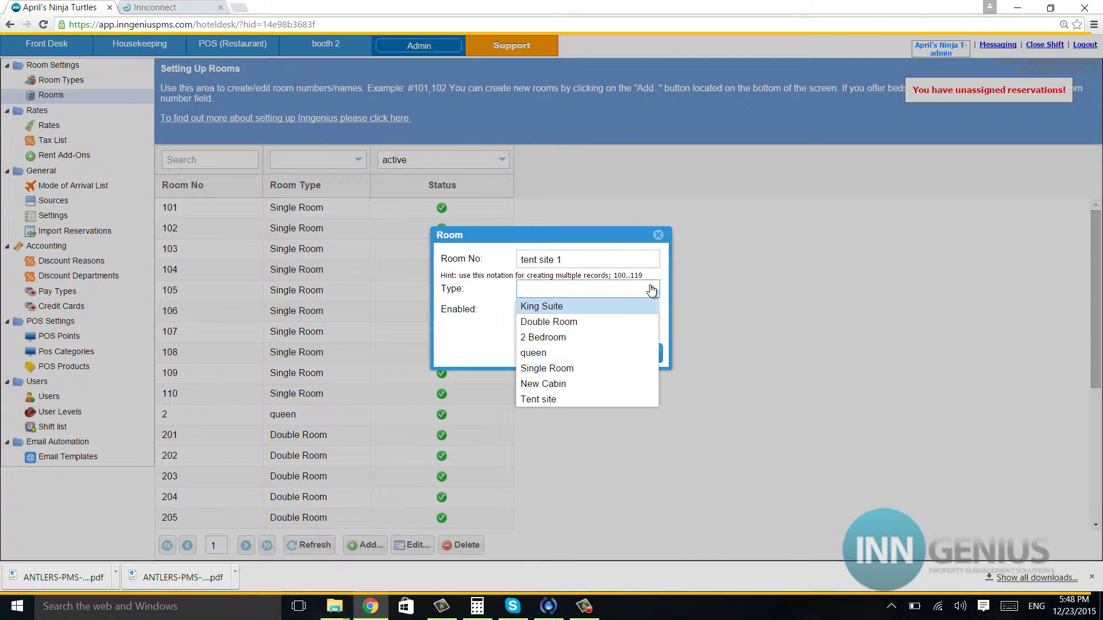
{"action": "left_click", "coordinate": [560, 400]}
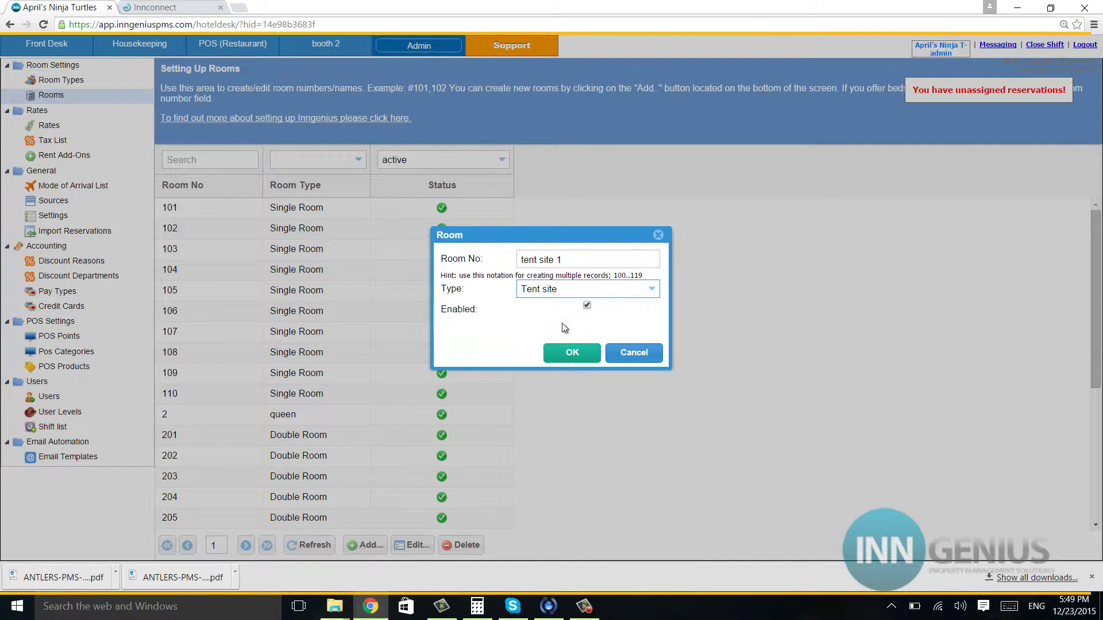
{"action": "left_click", "coordinate": [568, 355]}
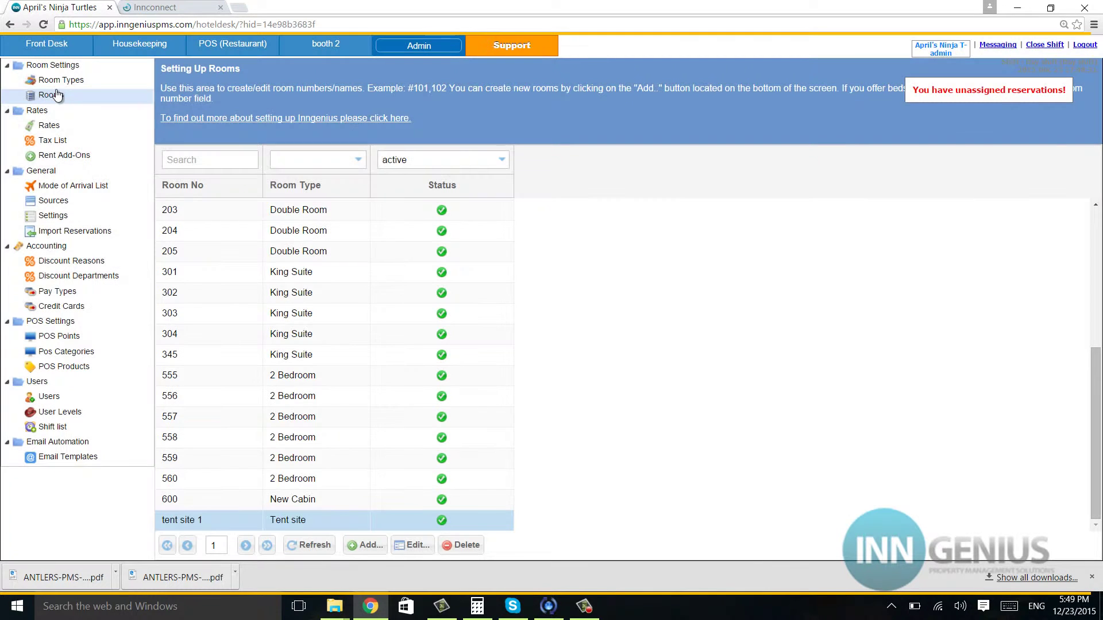
{"action": "left_click", "coordinate": [62, 82]}
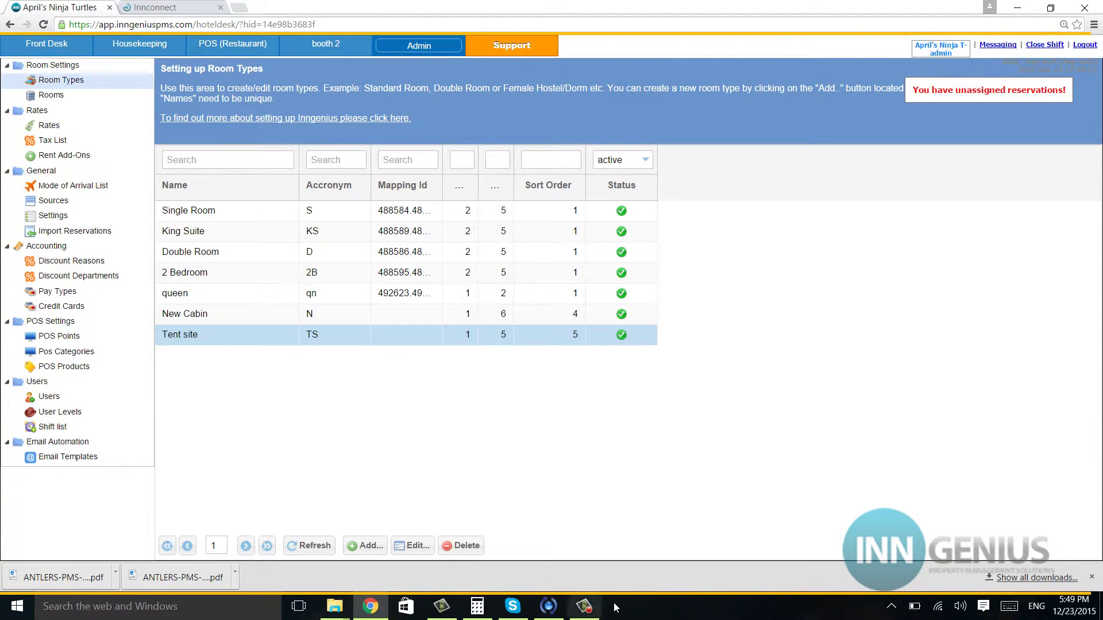
Step: In InnConnect's rooms and rates setup, start a room type named 'tent site' with rental type tent
{"action": "left_click", "coordinate": [158, 8]}
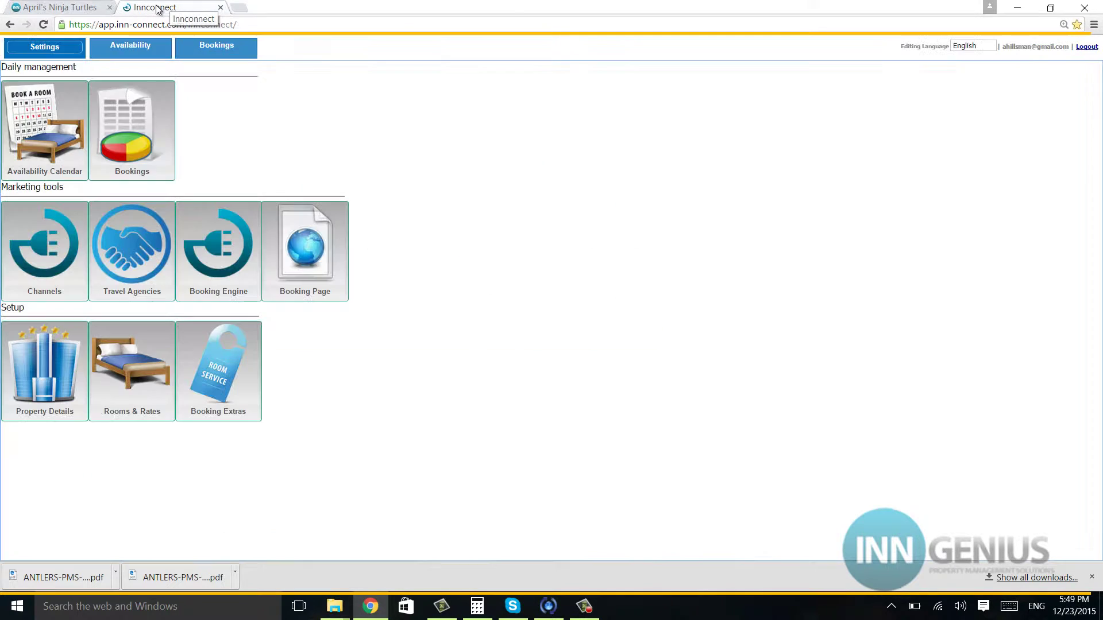
{"action": "left_click", "coordinate": [134, 385]}
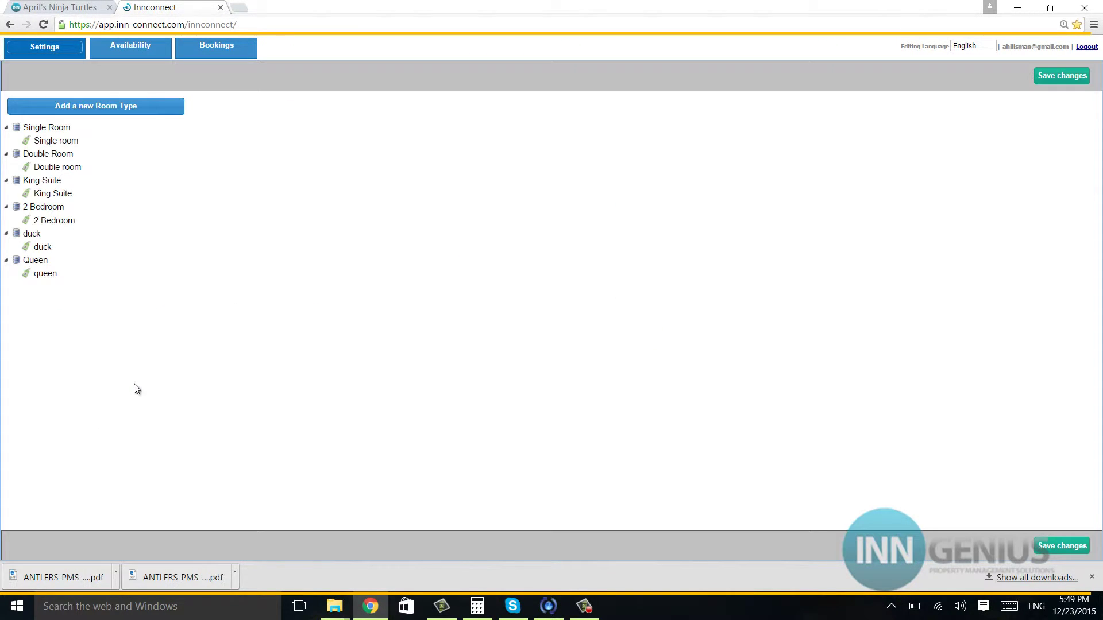
{"action": "left_click", "coordinate": [90, 107]}
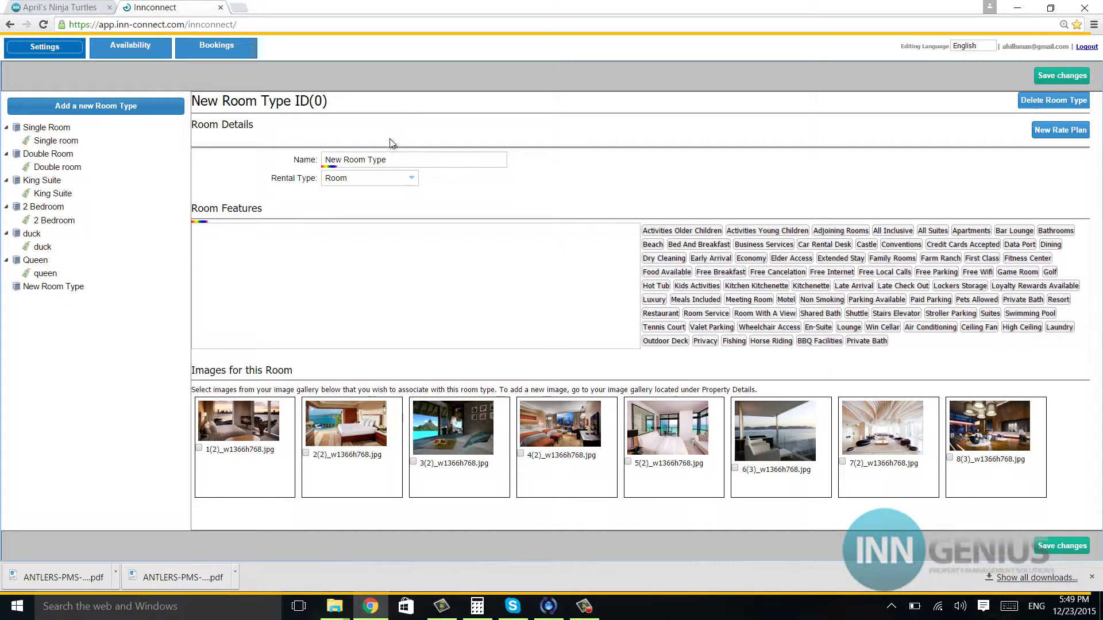
{"action": "triple_click", "coordinate": [406, 164]}
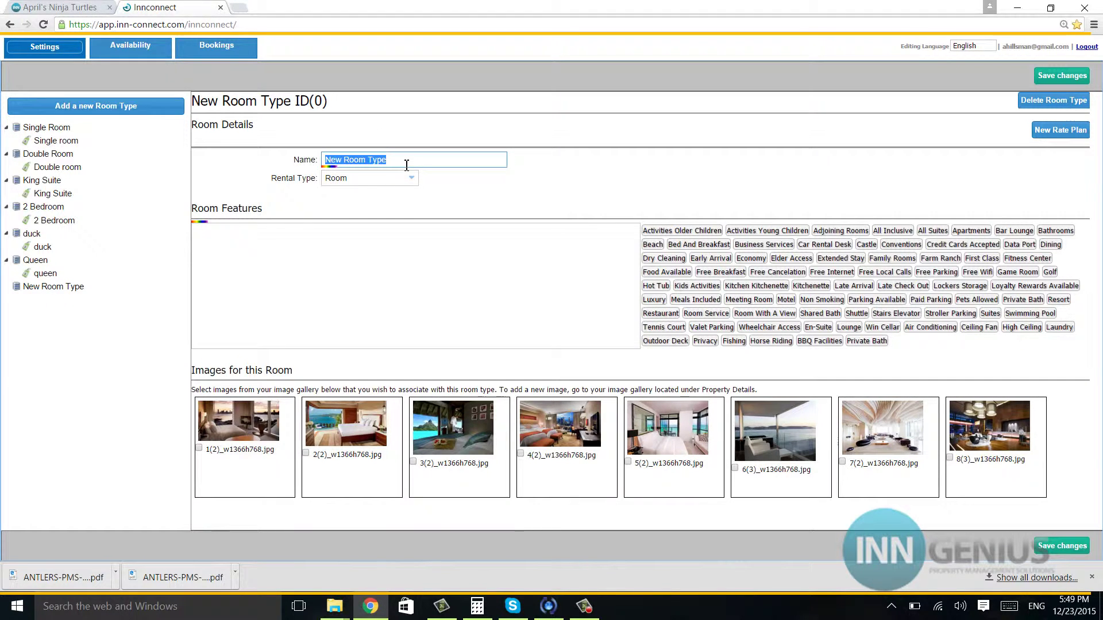
{"action": "type", "text": "tent"}
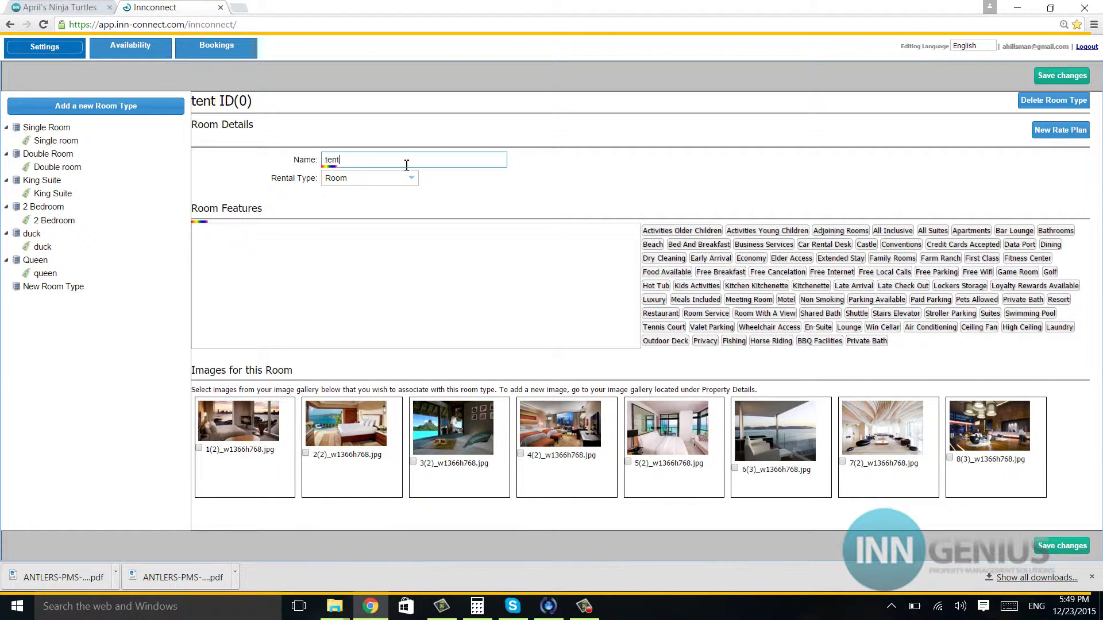
{"action": "type", "text": " site"}
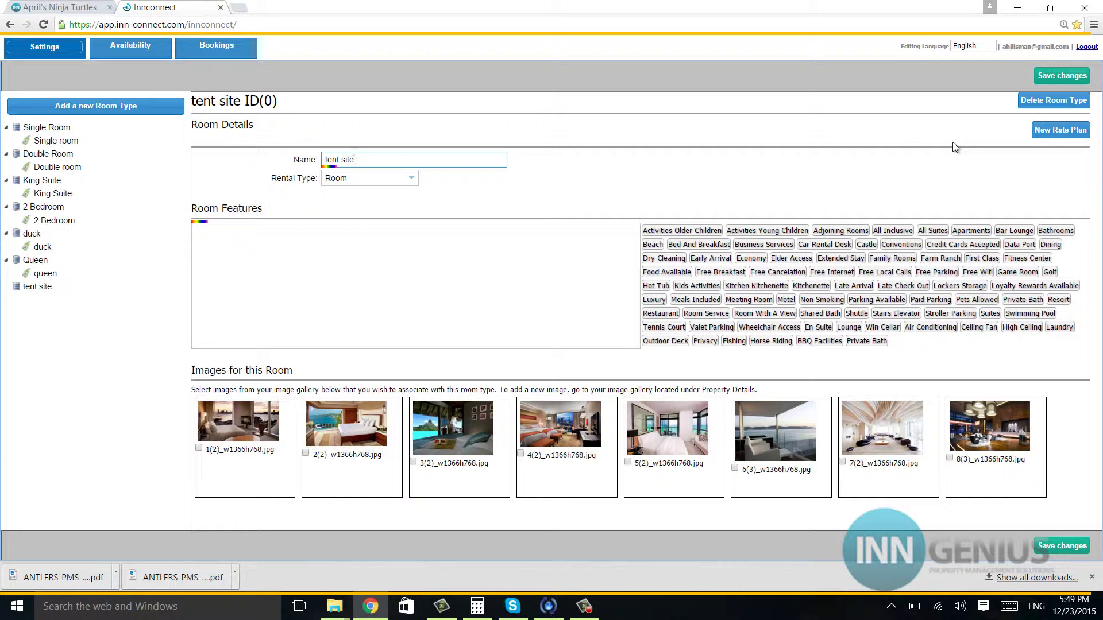
{"action": "key", "text": "Tab"}
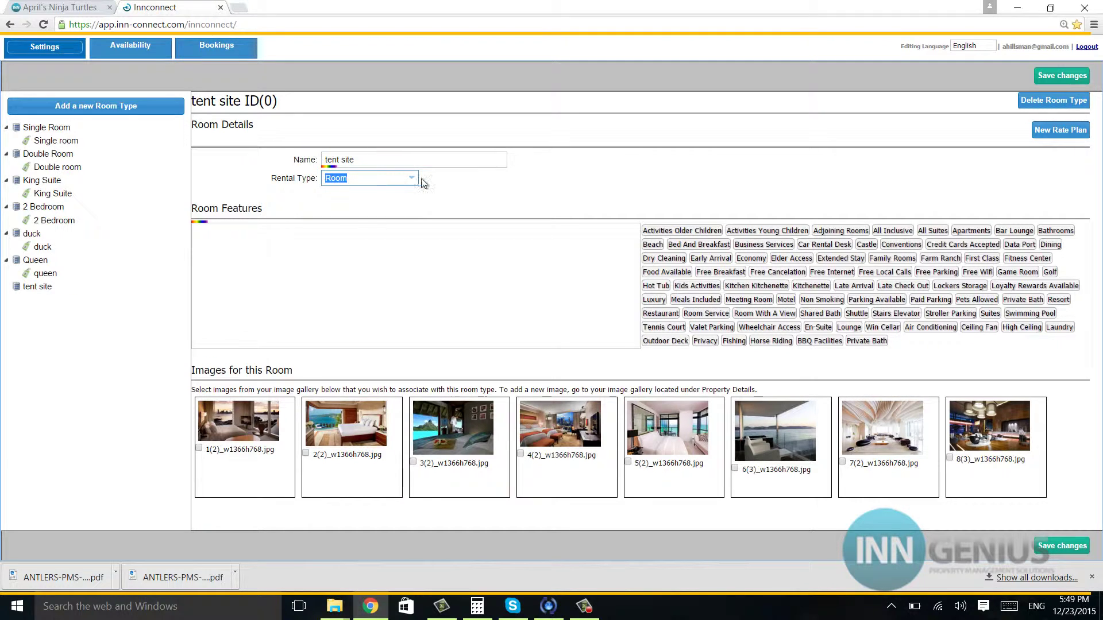
{"action": "left_click", "coordinate": [407, 178]}
{"action": "left_click", "coordinate": [417, 181]}
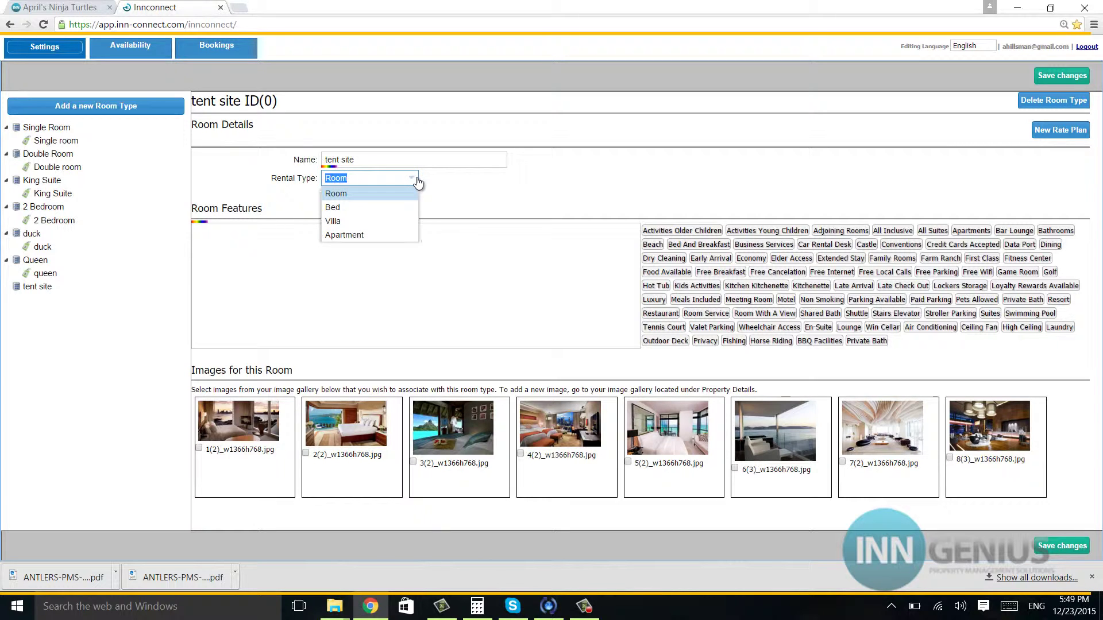
{"action": "type", "text": "tent"}
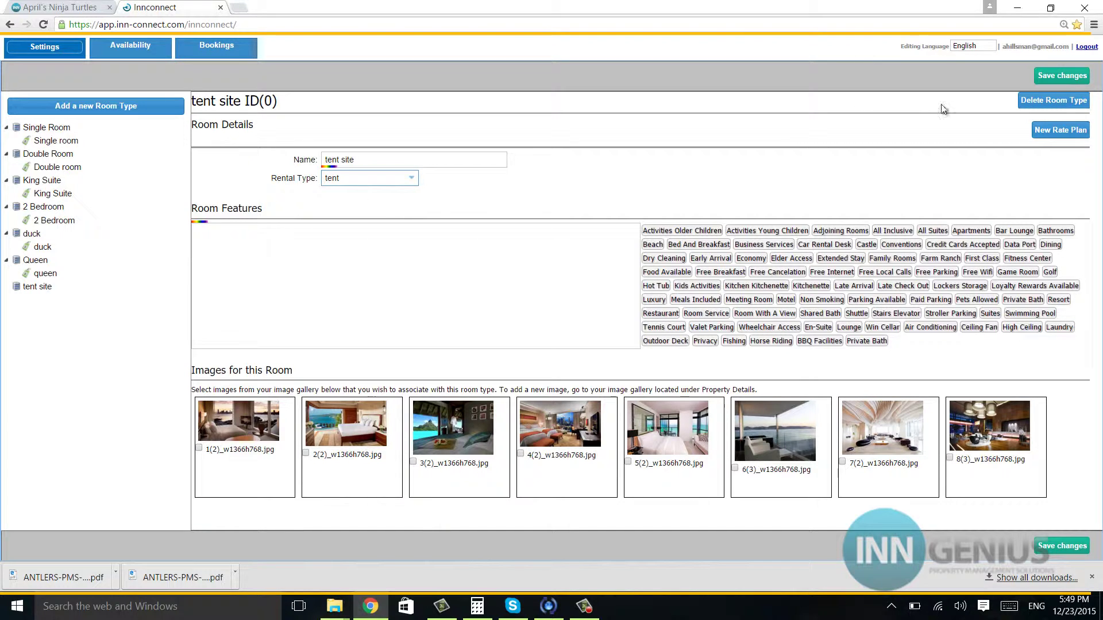
Step: Add a rate plan named 'tent site' with the description 'a neat site for tents'
{"action": "left_click", "coordinate": [1063, 131]}
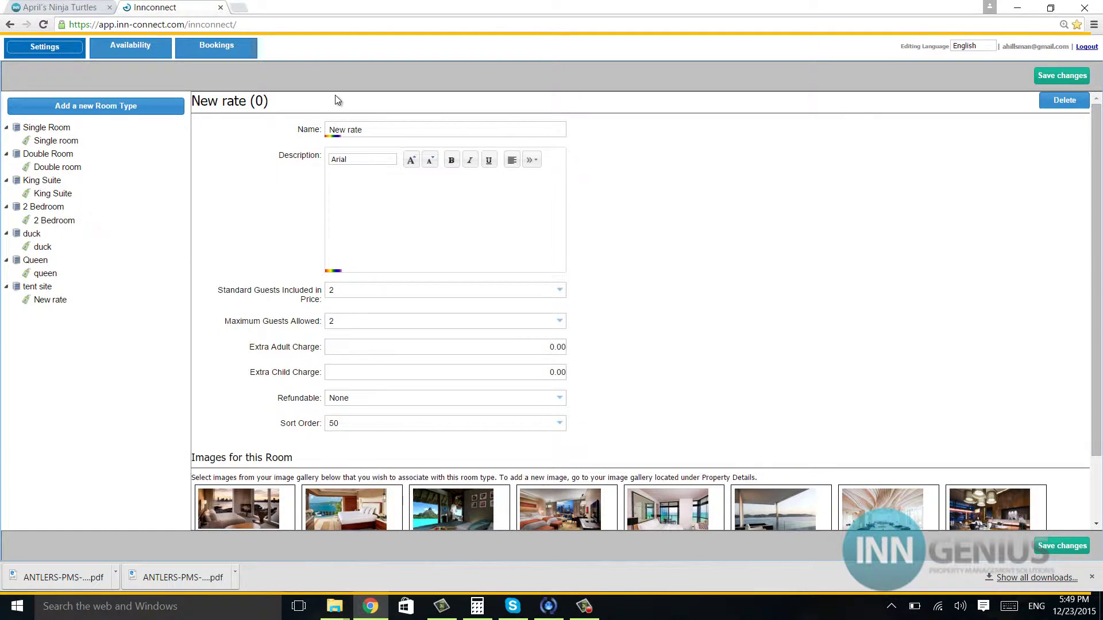
{"action": "left_click", "coordinate": [380, 128]}
{"action": "type", "text": "tenst"}
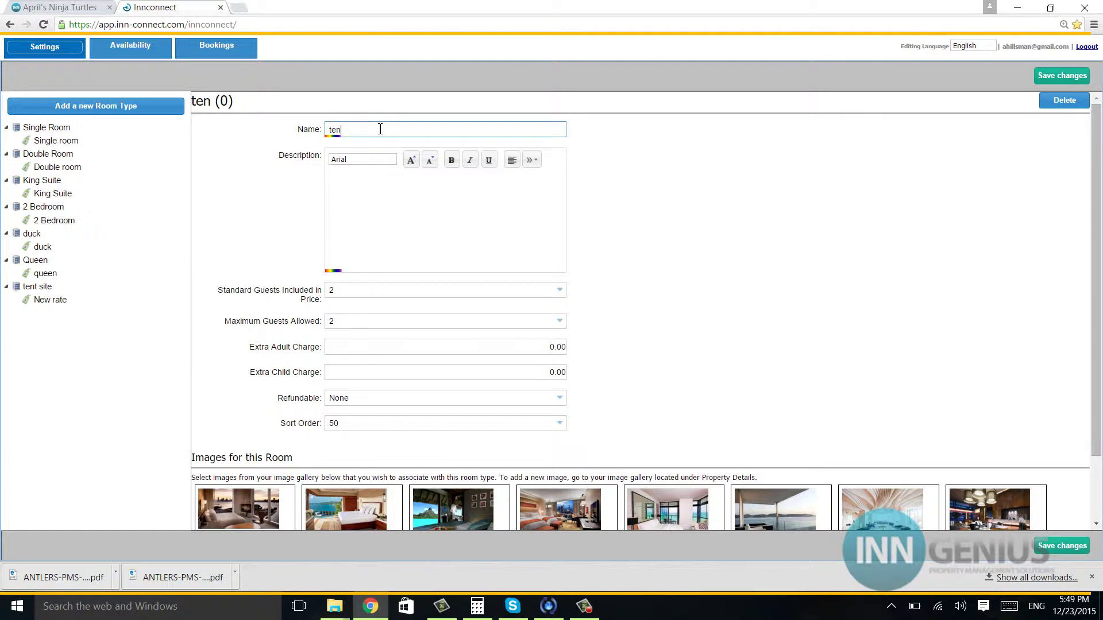
{"action": "key", "text": "BackSpace"}
{"action": "type", "text": "t site"}
{"action": "left_click", "coordinate": [370, 187]}
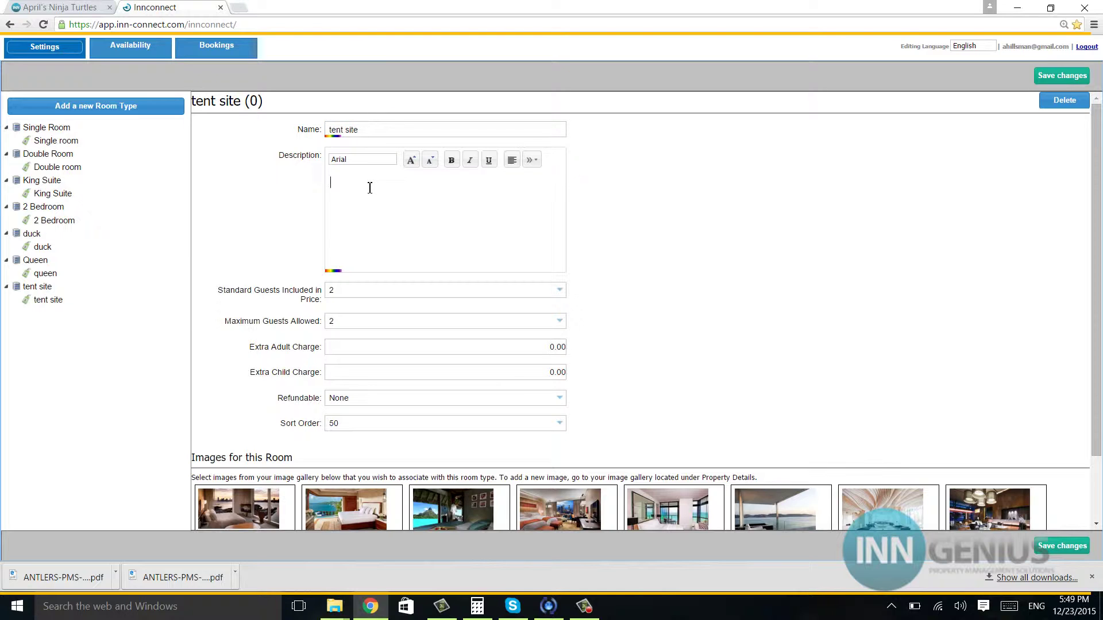
{"action": "type", "text": "a neat site for tents"}
Step: Set maximum guests to 5 and the extra adult charge to 10.00, then save the changes
{"action": "left_click", "coordinate": [559, 320]}
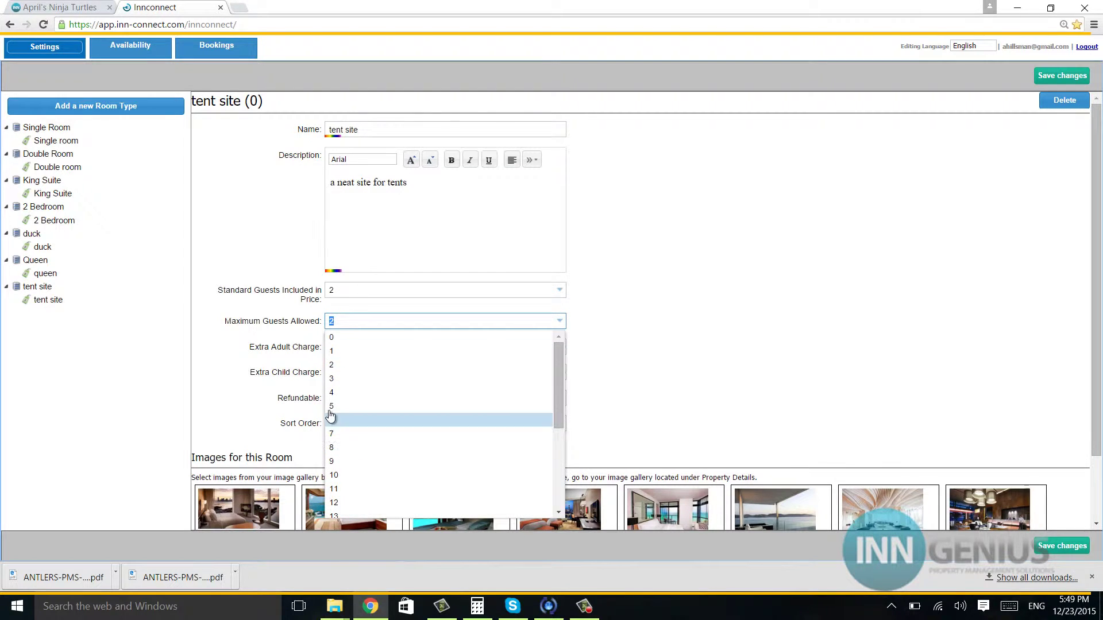
{"action": "left_click", "coordinate": [347, 406]}
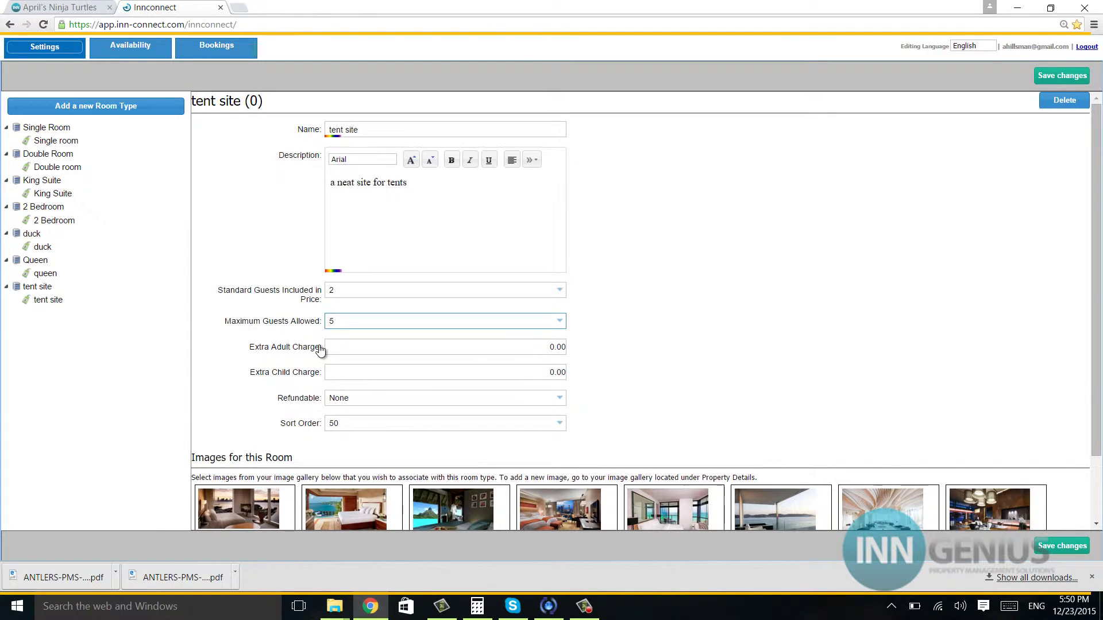
{"action": "left_click", "coordinate": [547, 349]}
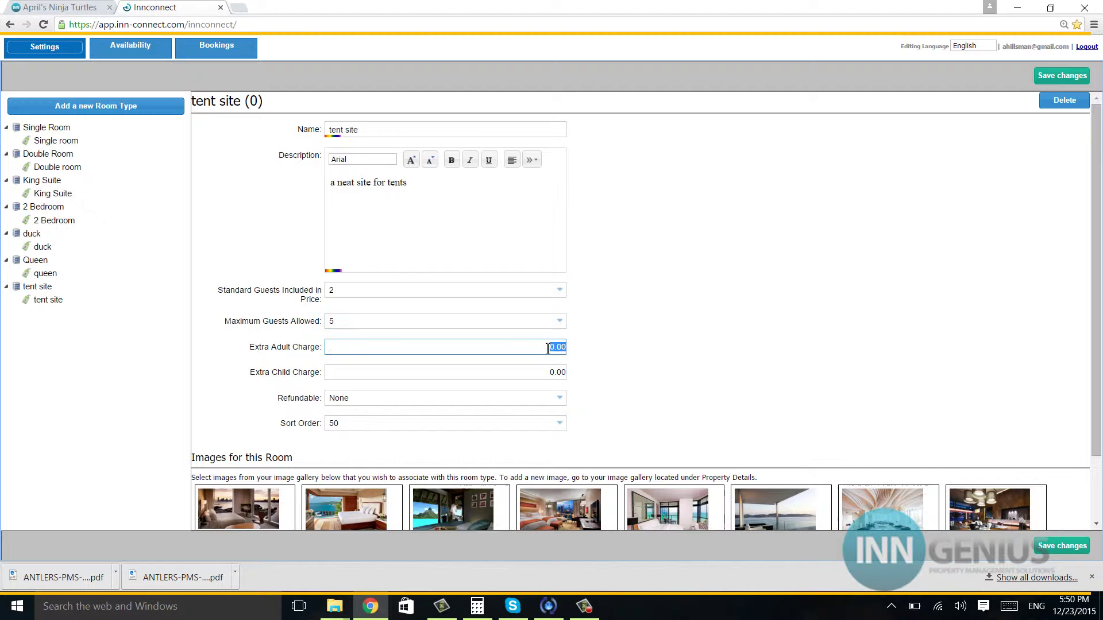
{"action": "type", "text": "10.00"}
{"action": "left_click", "coordinate": [1062, 78]}
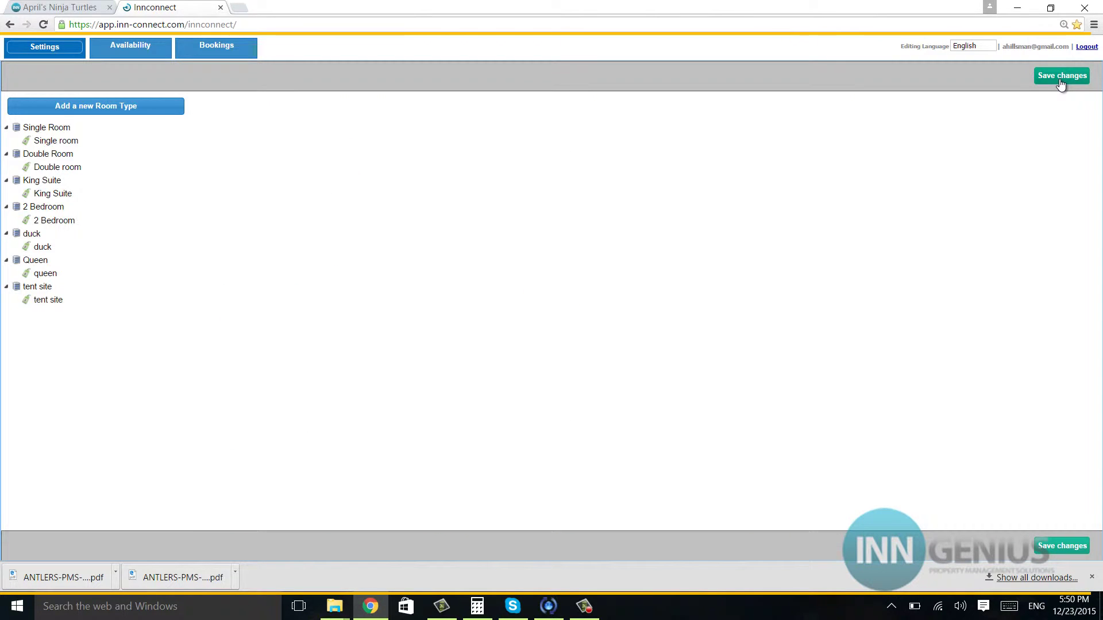
{"action": "left_click", "coordinate": [34, 7]}
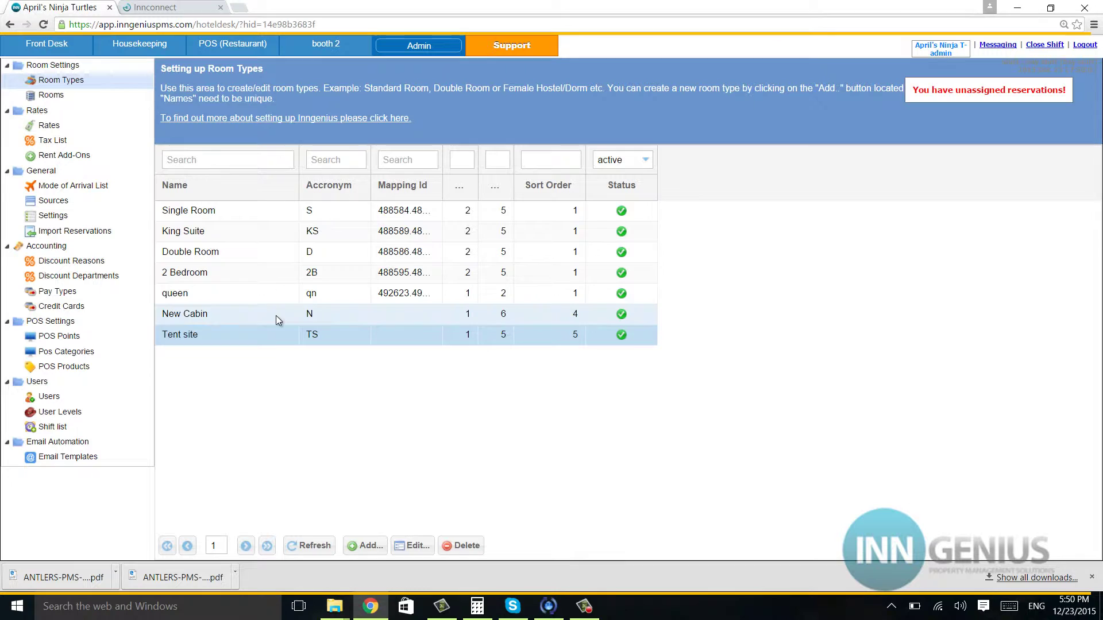
Step: Copy the tent site ID 504916.504917 from the channel list into Tent site's Mapping Id and save
{"action": "double_click", "coordinate": [389, 335]}
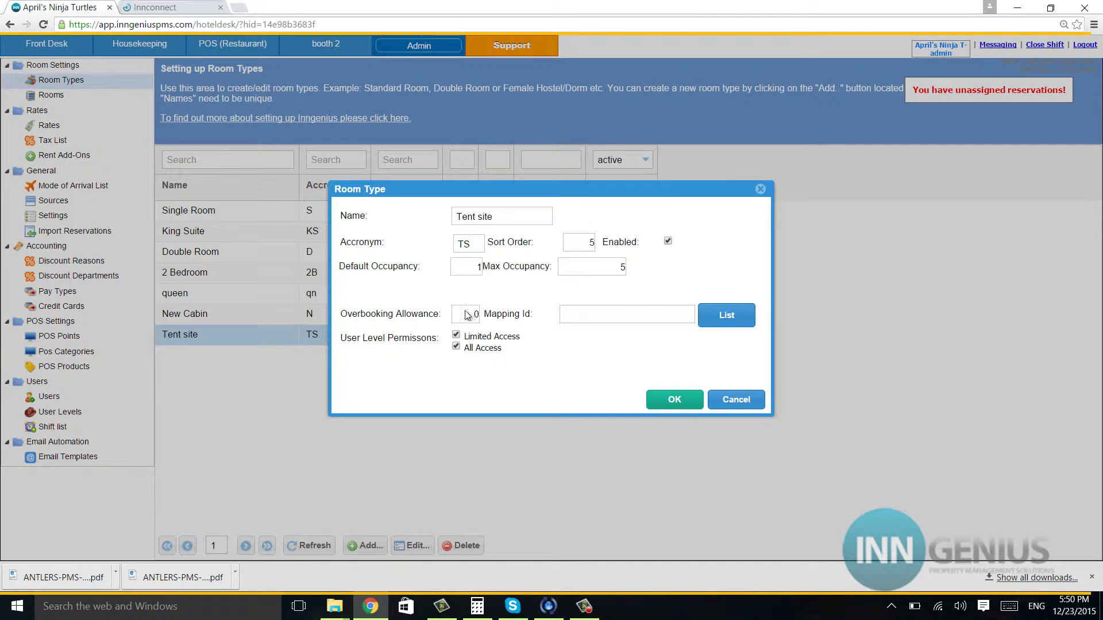
{"action": "left_click", "coordinate": [727, 315]}
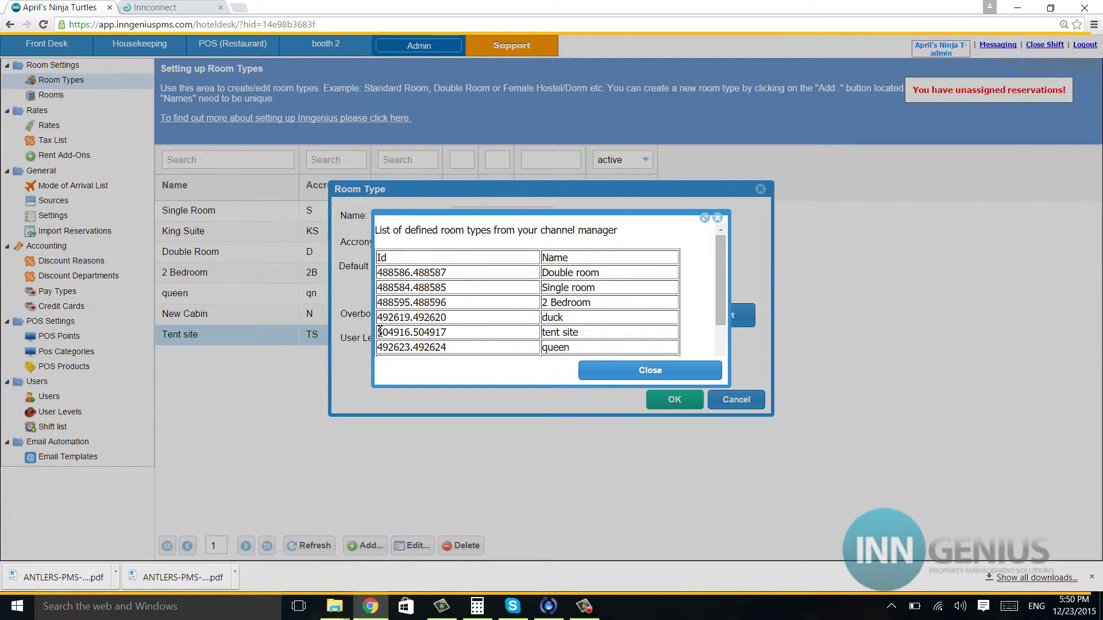
{"action": "left_click_drag", "start_coordinate": [380, 332], "coordinate": [447, 334]}
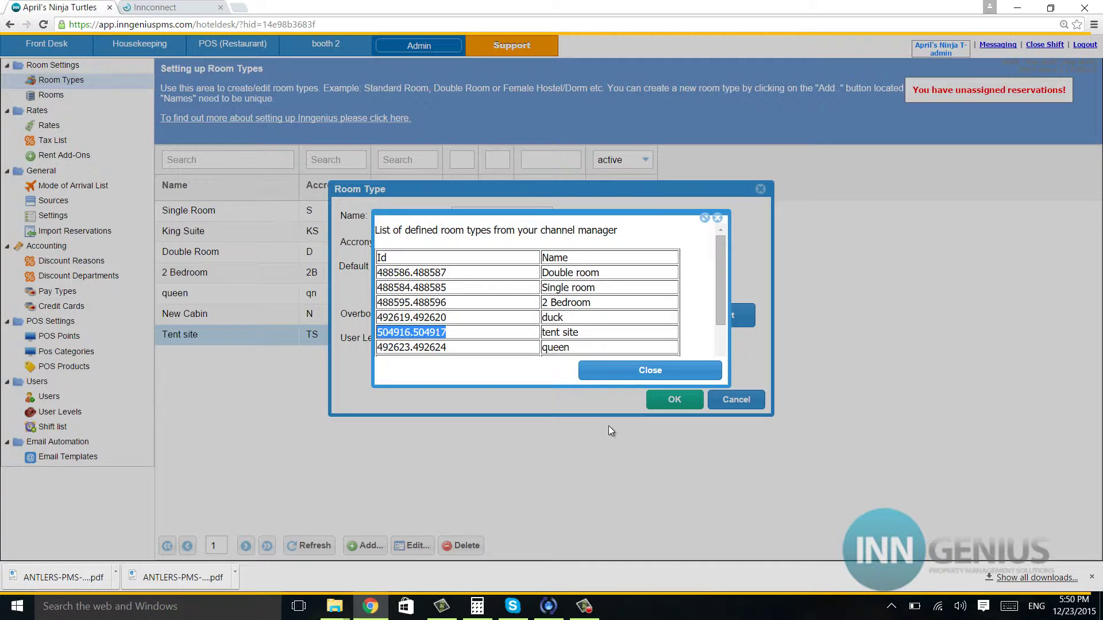
{"action": "left_click", "coordinate": [636, 370]}
{"action": "left_click", "coordinate": [601, 317]}
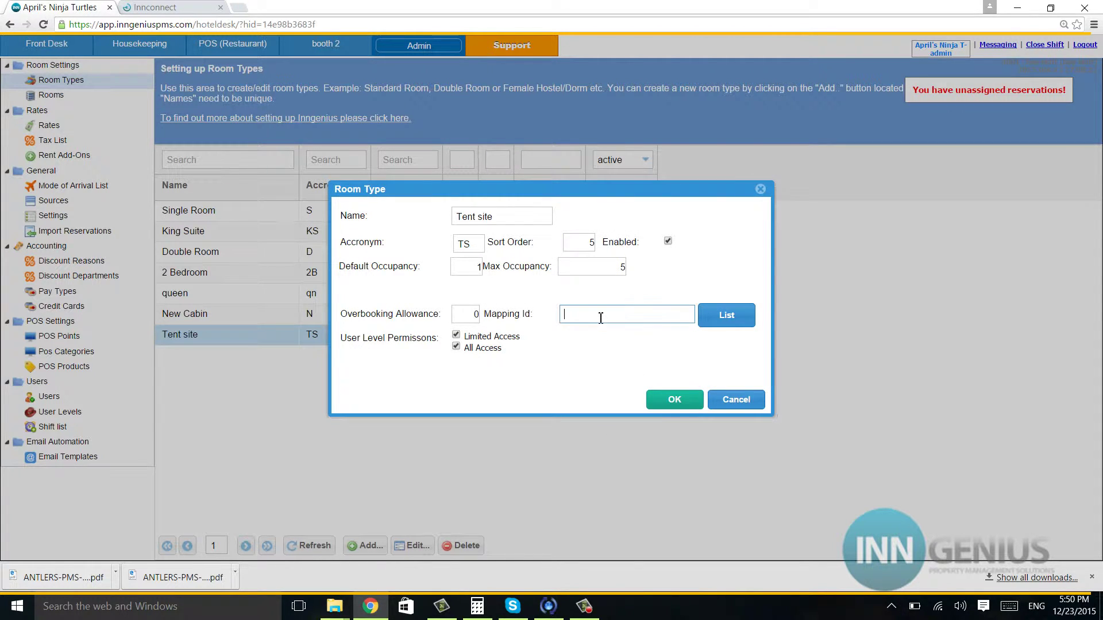
{"action": "type", "text": "504916,504917"}
{"action": "left_click", "coordinate": [676, 400]}
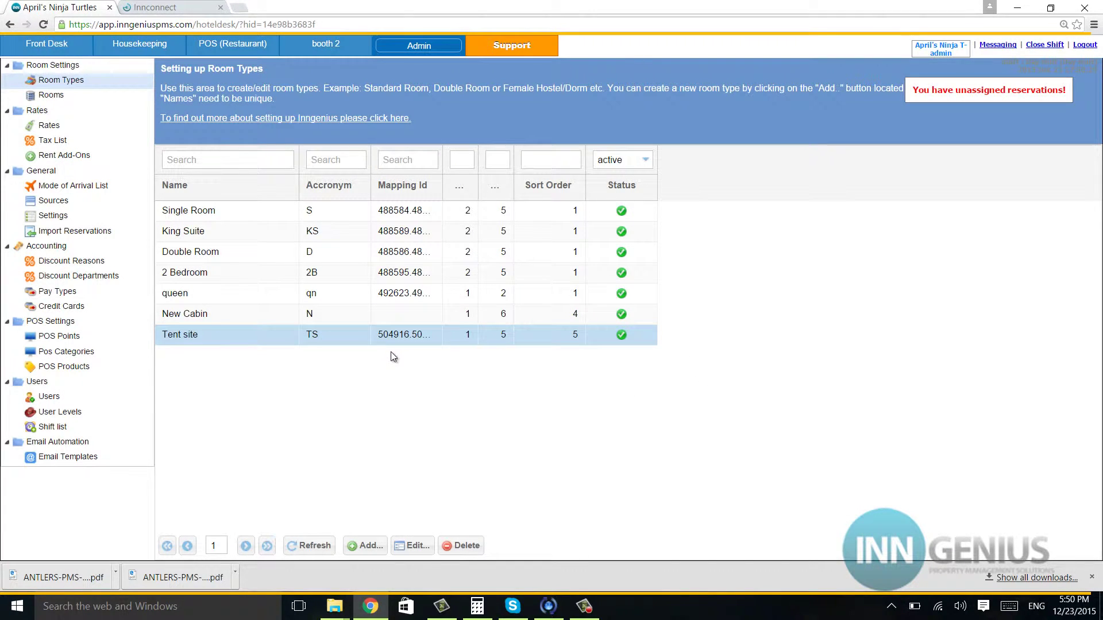
Step: Create a new rate with code 'tent site' and select December 2015 in its calendar
{"action": "left_click", "coordinate": [55, 127]}
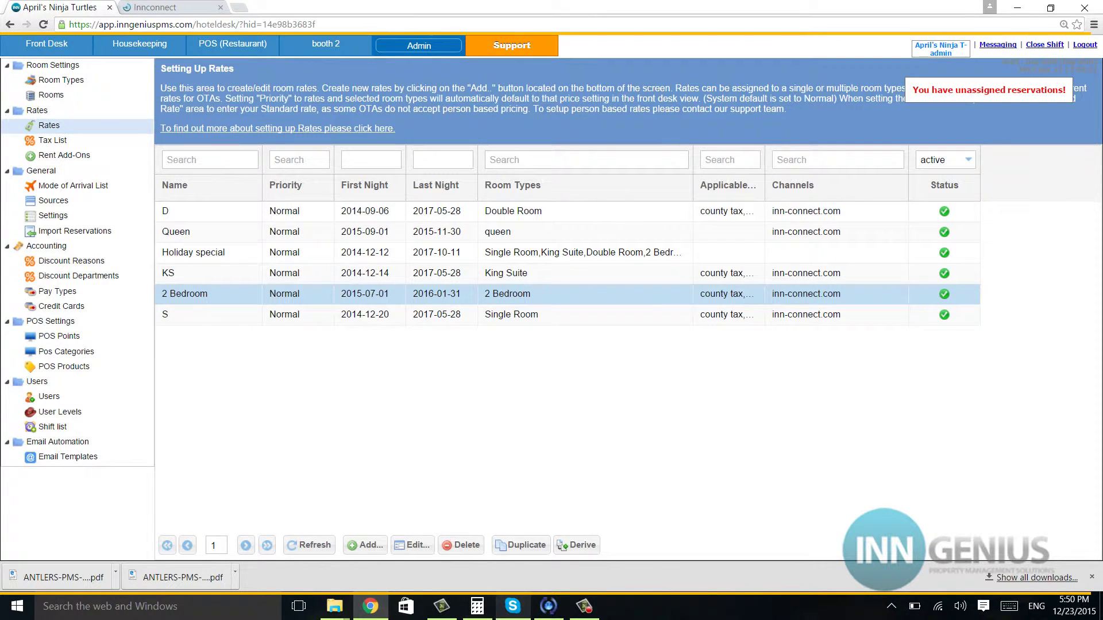
{"action": "left_click", "coordinate": [371, 546]}
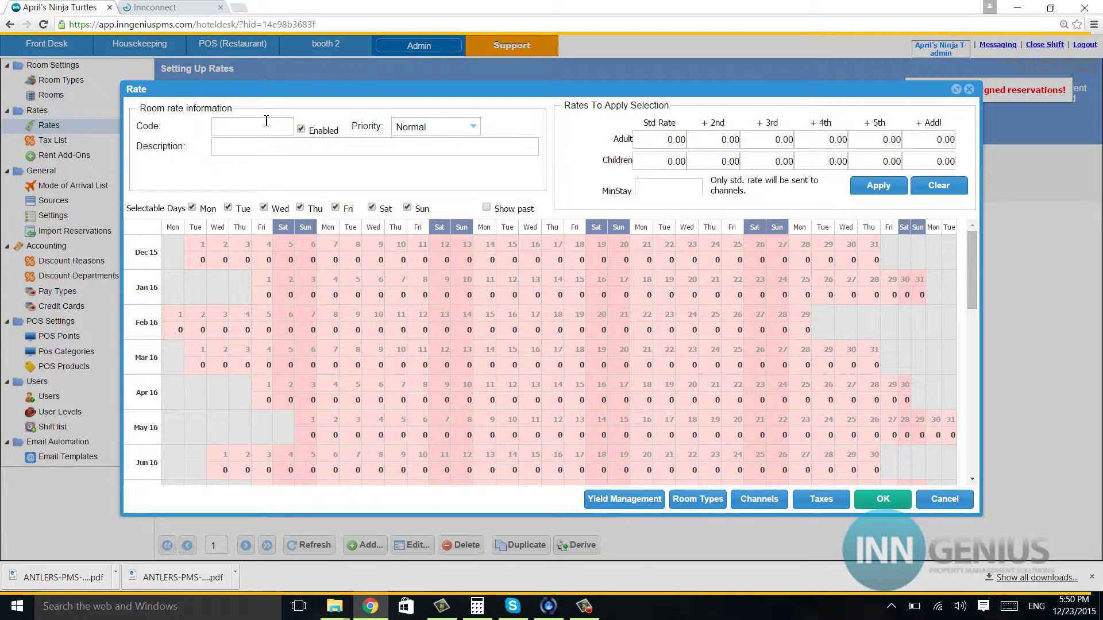
{"action": "left_click", "coordinate": [265, 131]}
{"action": "type", "text": "tent site"}
{"action": "left_click", "coordinate": [151, 248]}
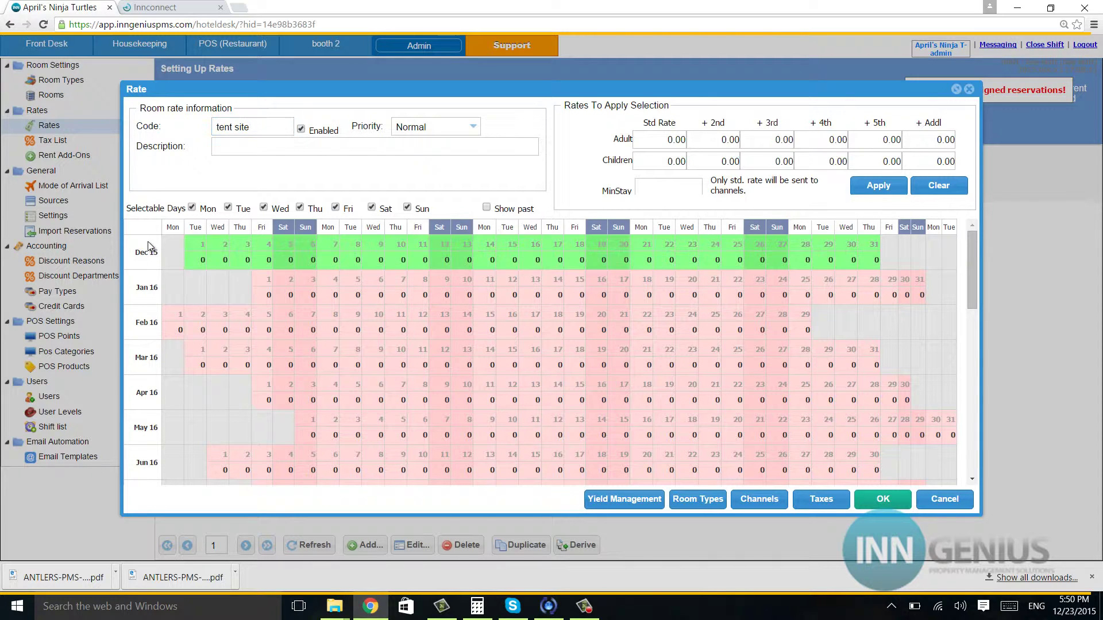
Step: Apply standard rate 20, 10 each for 3rd–5th adults, and minimum stay 2 to December
{"action": "left_click", "coordinate": [664, 143]}
{"action": "type", "text": "20"}
{"action": "left_click", "coordinate": [772, 139]}
{"action": "type", "text": "10"}
{"action": "left_click", "coordinate": [823, 139]}
{"action": "type", "text": "10"}
{"action": "left_click", "coordinate": [887, 144]}
{"action": "left_click", "coordinate": [881, 148]}
{"action": "left_click", "coordinate": [694, 190]}
{"action": "type", "text": "2"}
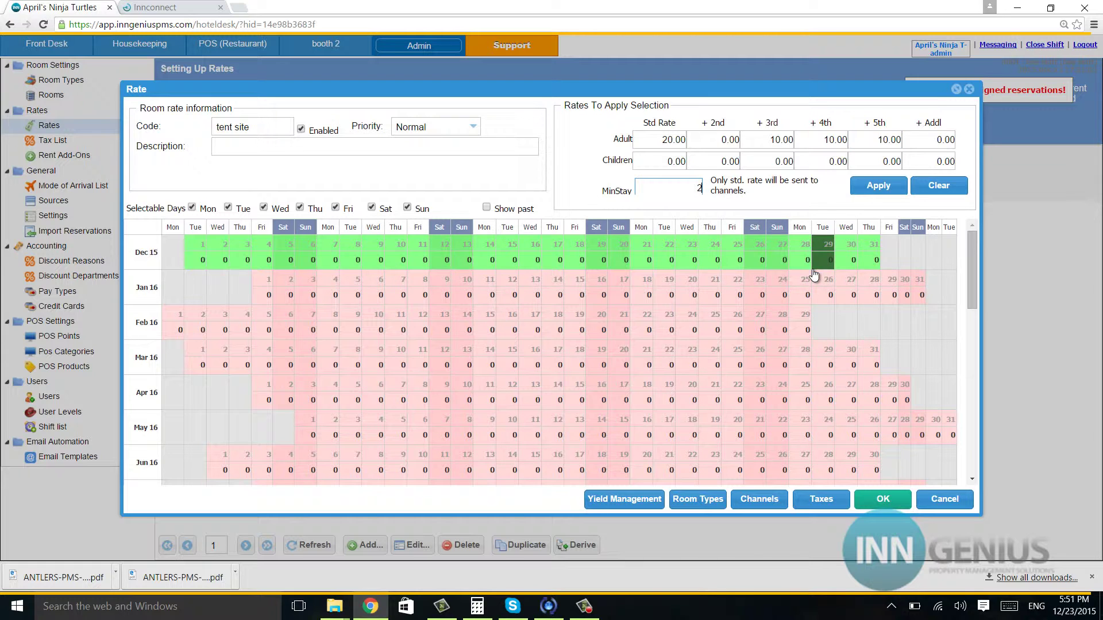
{"action": "left_click", "coordinate": [889, 187]}
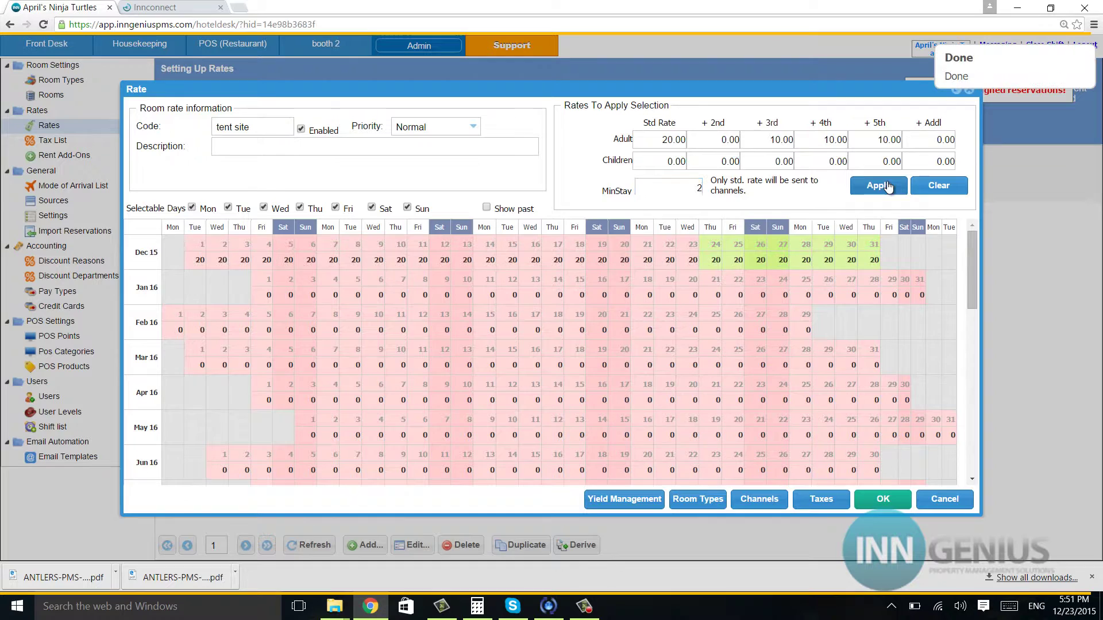
Step: Assign the rate to the Tent site room type and inn-connect.com channel, with no taxes, and save
{"action": "left_click", "coordinate": [707, 501]}
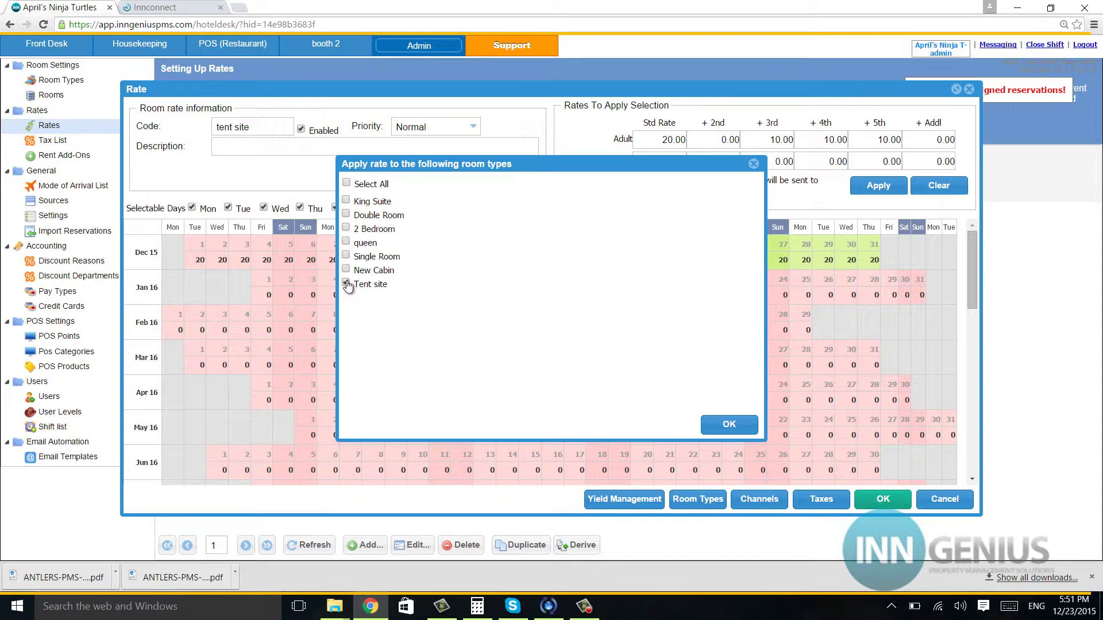
{"action": "left_click", "coordinate": [728, 427]}
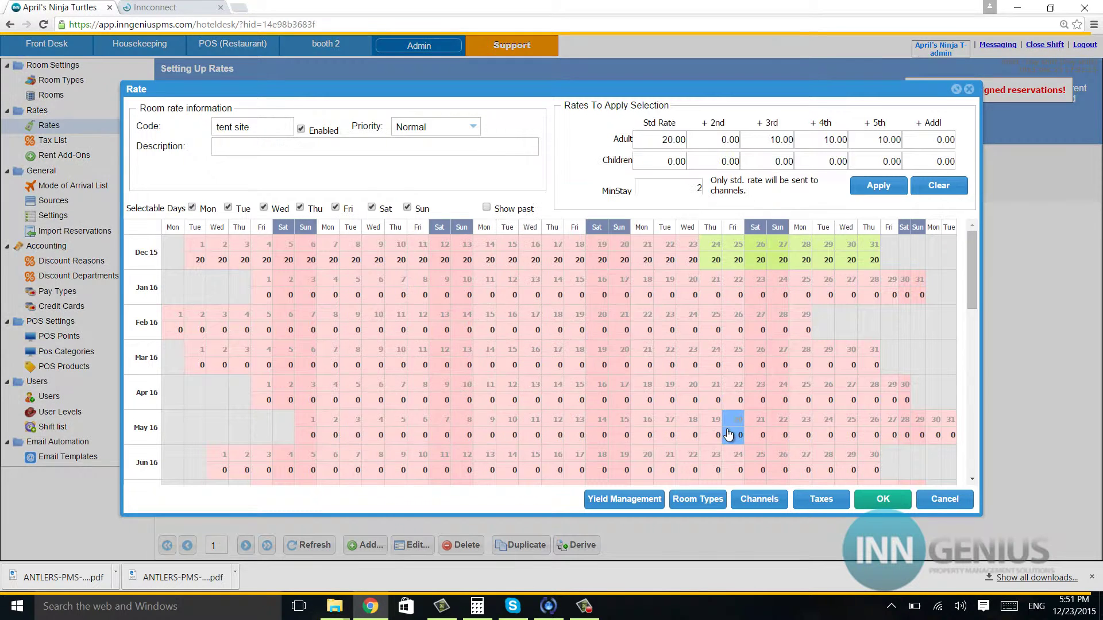
{"action": "left_click", "coordinate": [763, 501]}
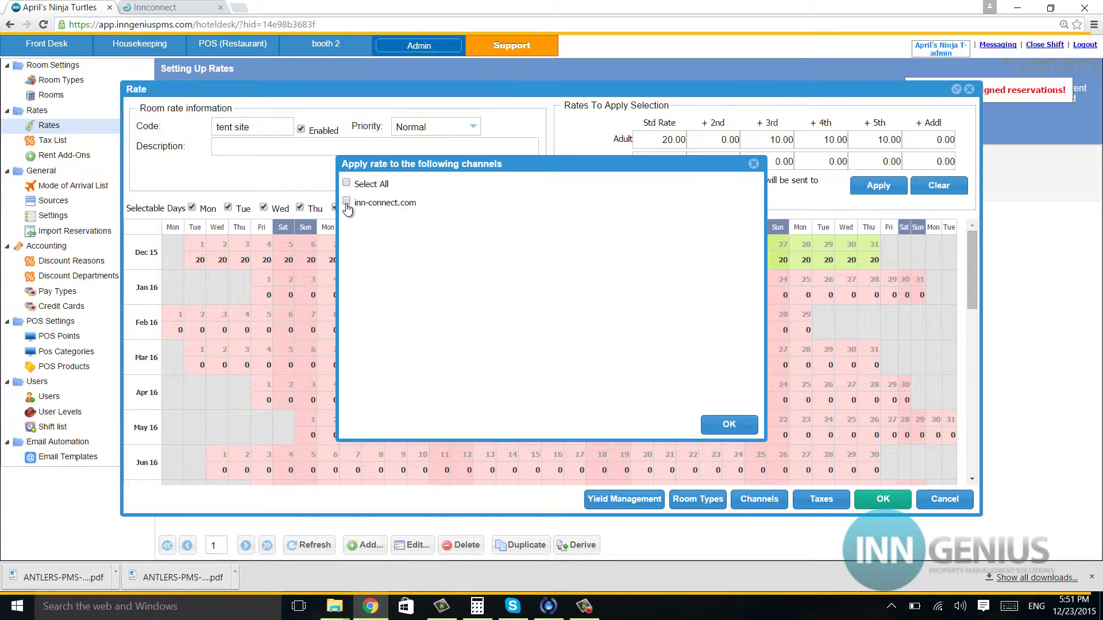
{"action": "left_click", "coordinate": [731, 428]}
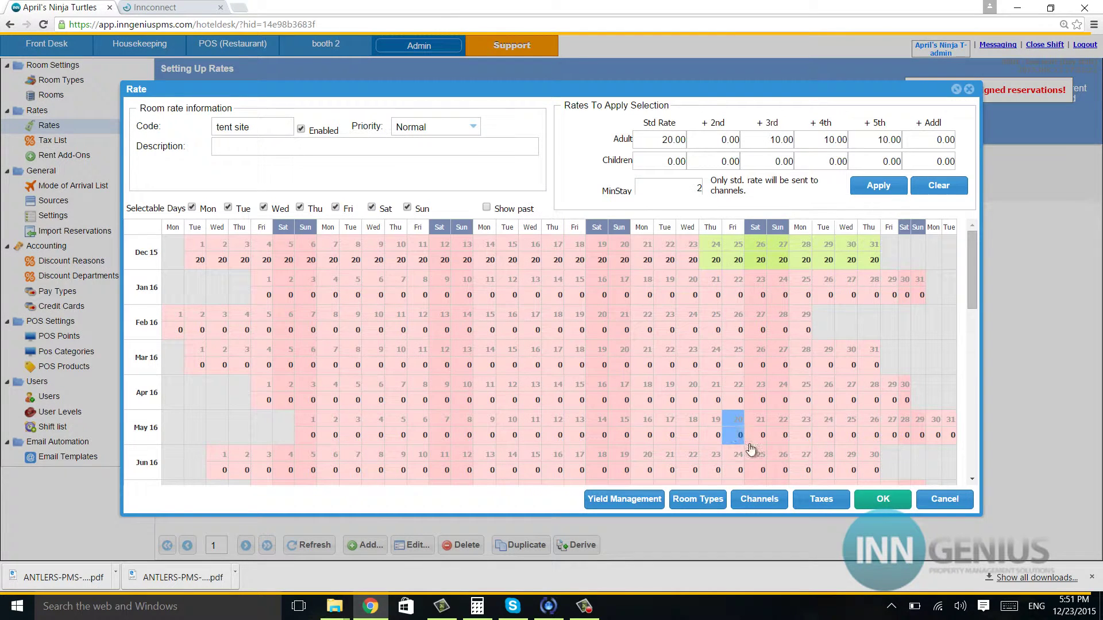
{"action": "left_click", "coordinate": [823, 499]}
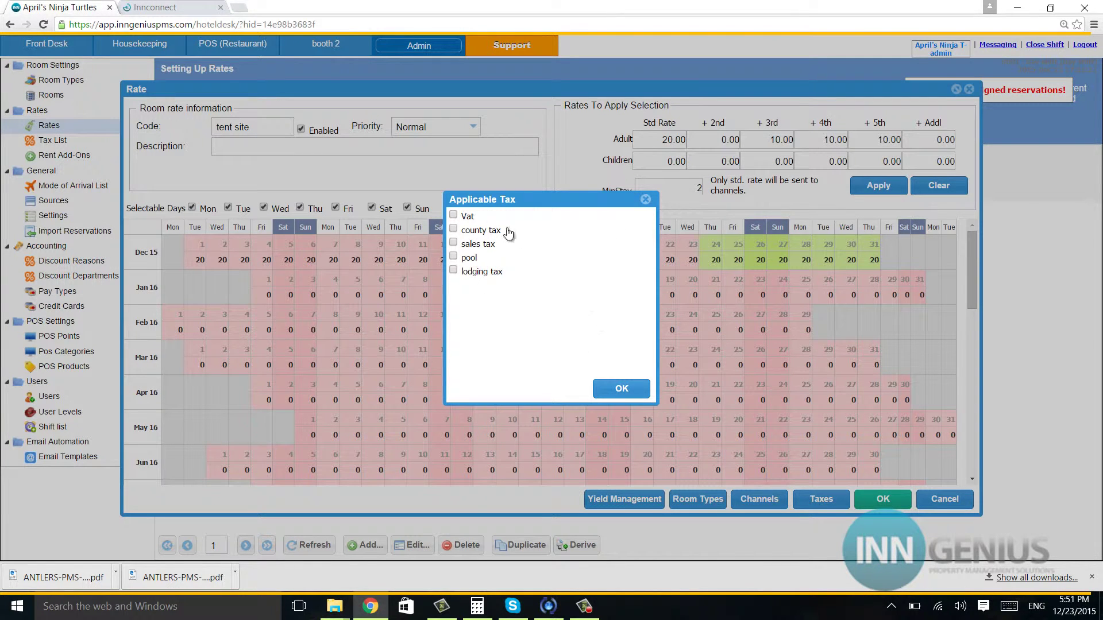
{"action": "left_click", "coordinate": [642, 388]}
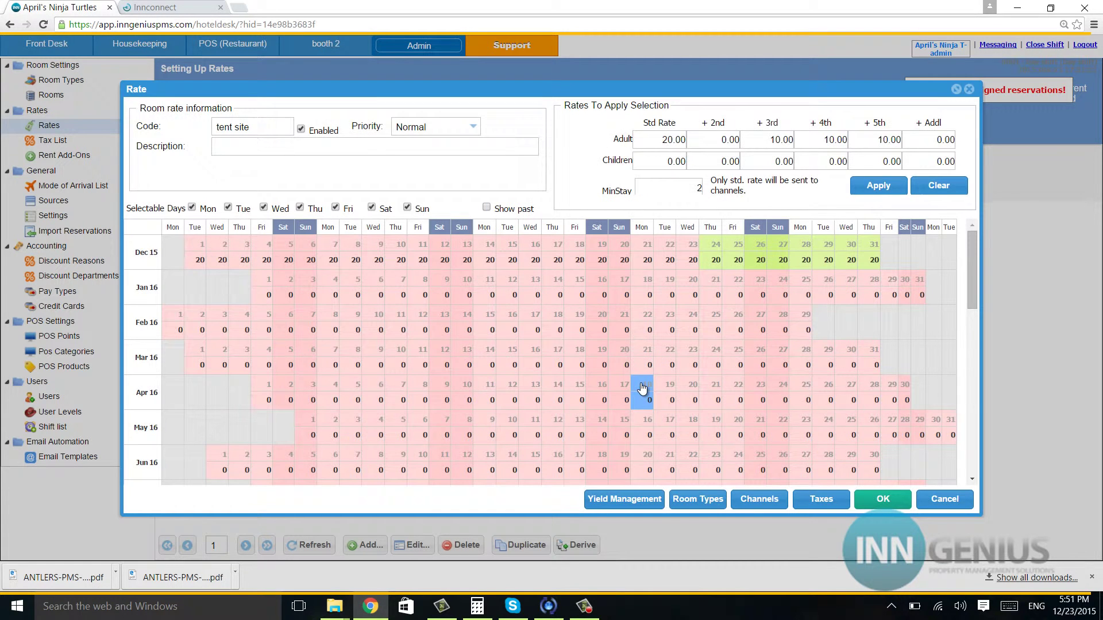
{"action": "left_click", "coordinate": [883, 499]}
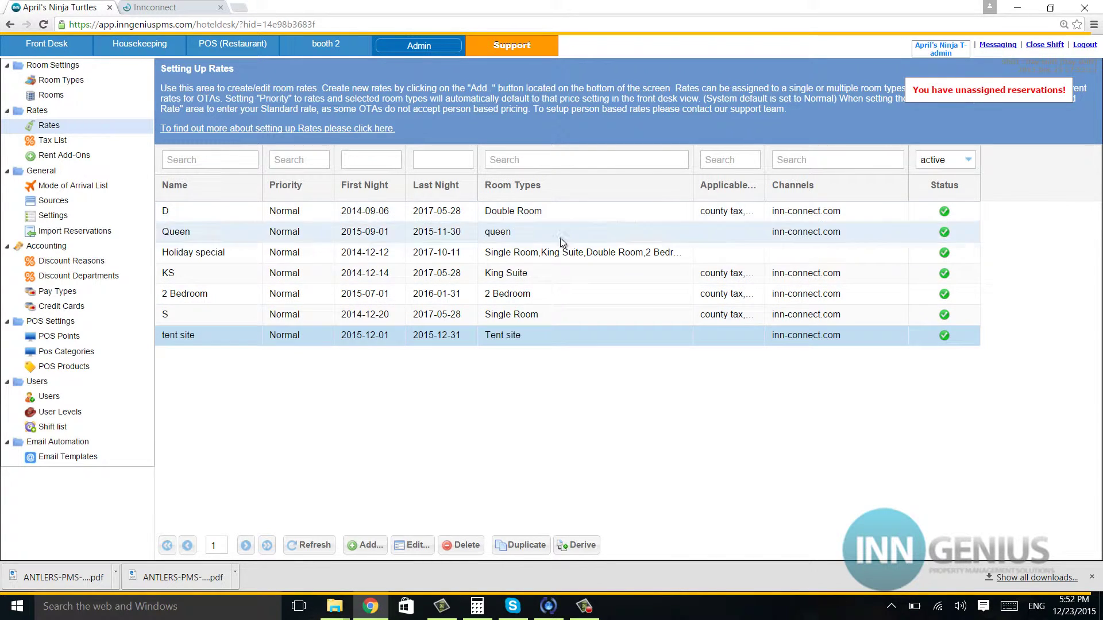
Step: Review the Holiday special rate and close it without changes
{"action": "left_click", "coordinate": [553, 252]}
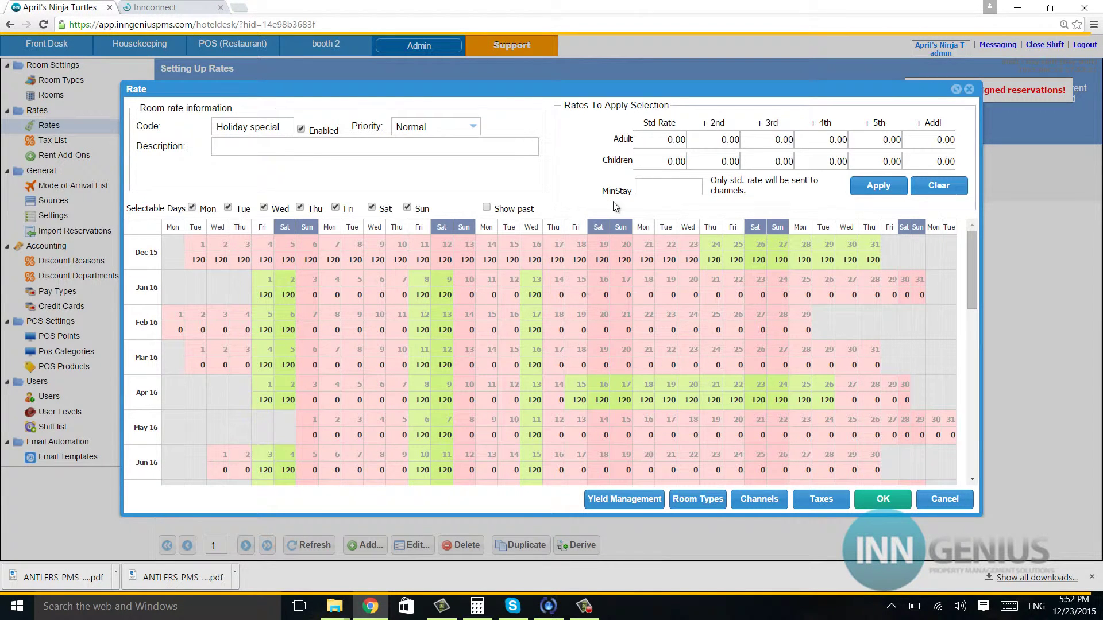
{"action": "left_click", "coordinate": [969, 90]}
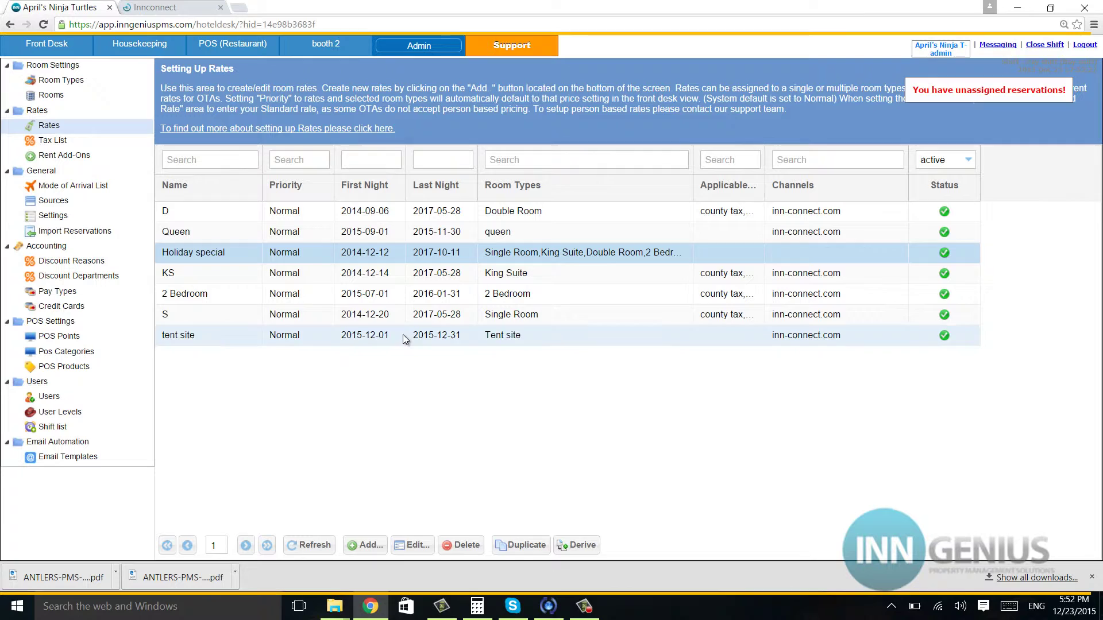
Step: From InnConnect's Settings dashboard, open the public Booking Page
{"action": "left_click", "coordinate": [180, 7]}
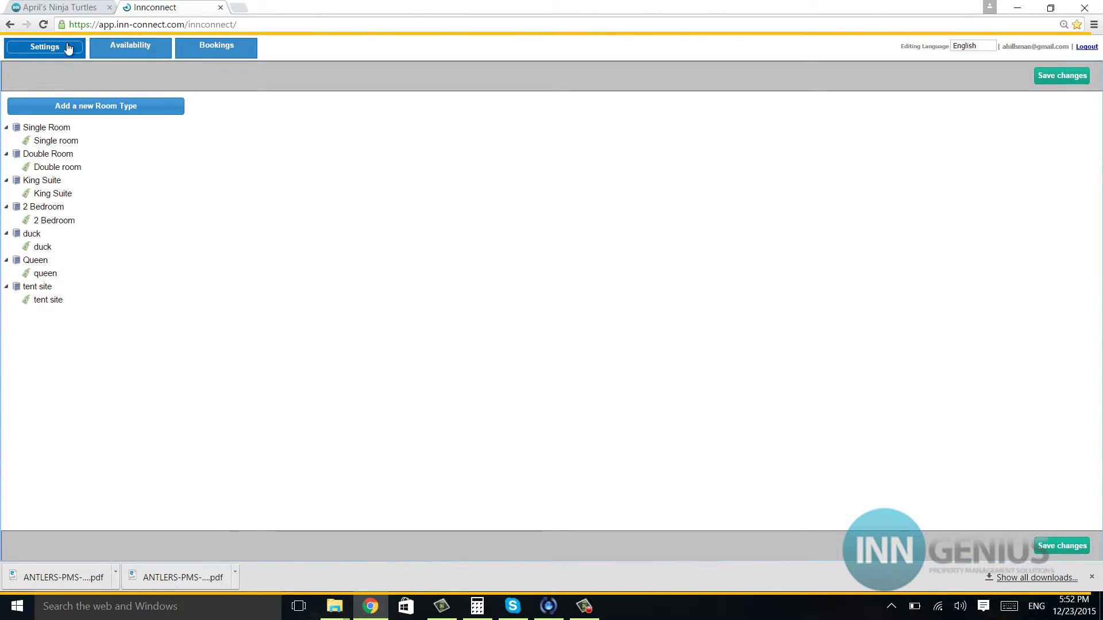
{"action": "left_click", "coordinate": [67, 46]}
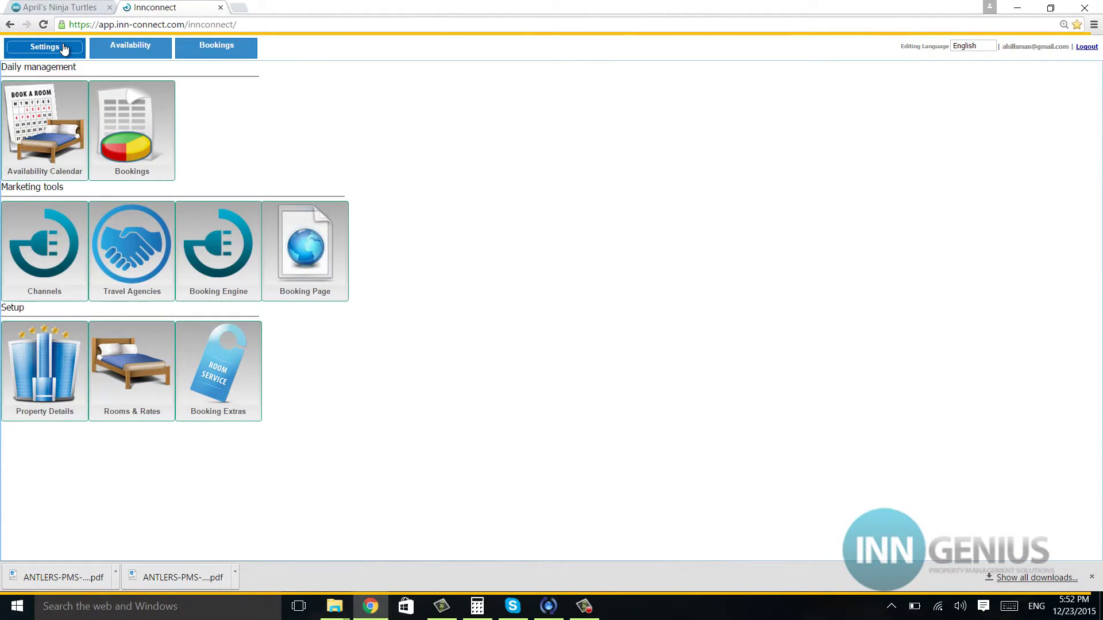
{"action": "left_click", "coordinate": [302, 253]}
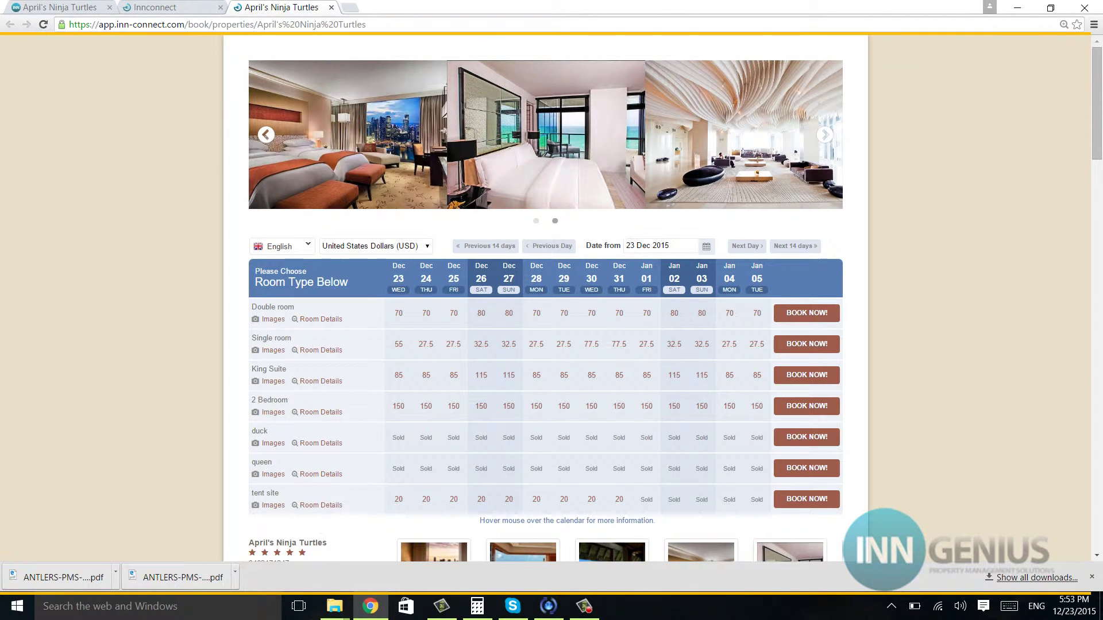
Step: Find the new Tent site section on the InnGenius front-desk calendar, then go back to the InnConnect booking page
{"action": "left_click", "coordinate": [50, 8]}
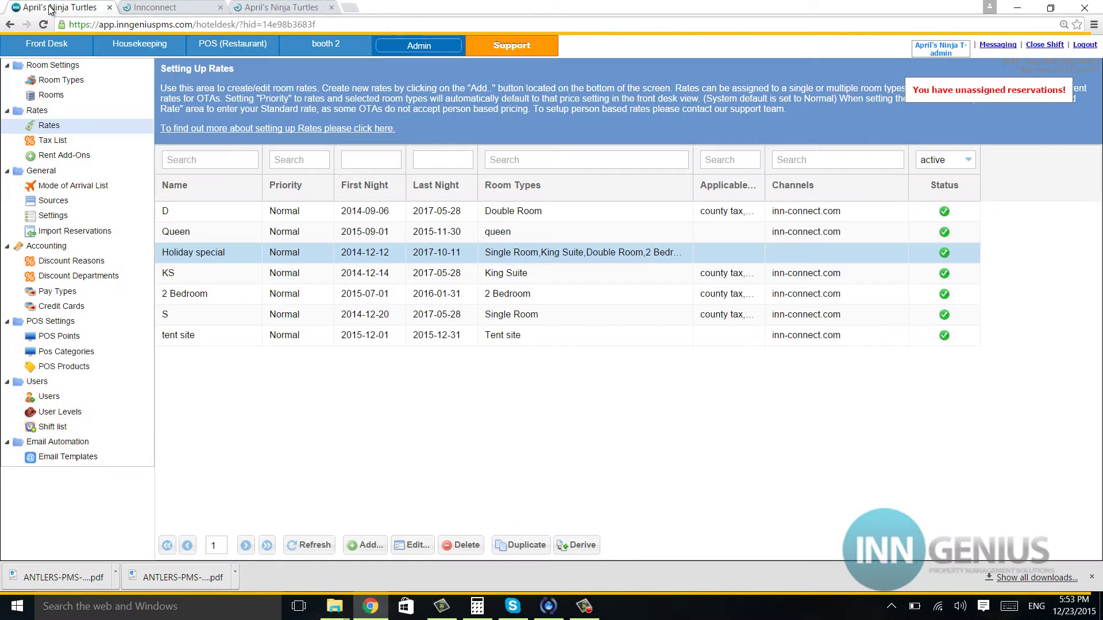
{"action": "left_click", "coordinate": [45, 45]}
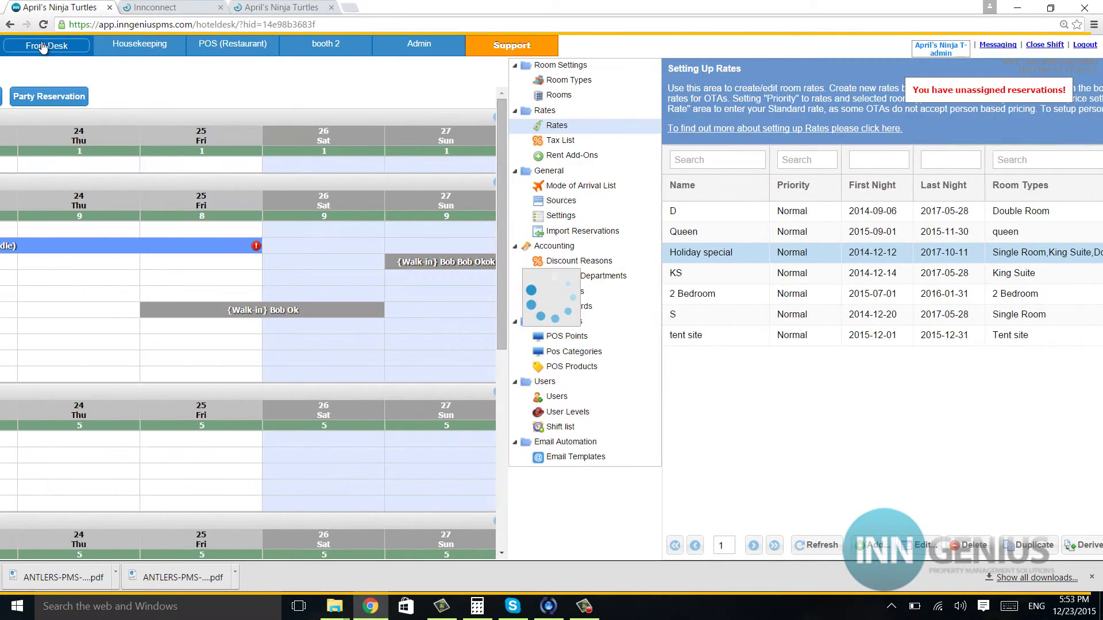
{"action": "scroll", "coordinate": [347, 449], "scroll_direction": "down", "scroll_amount": 5}
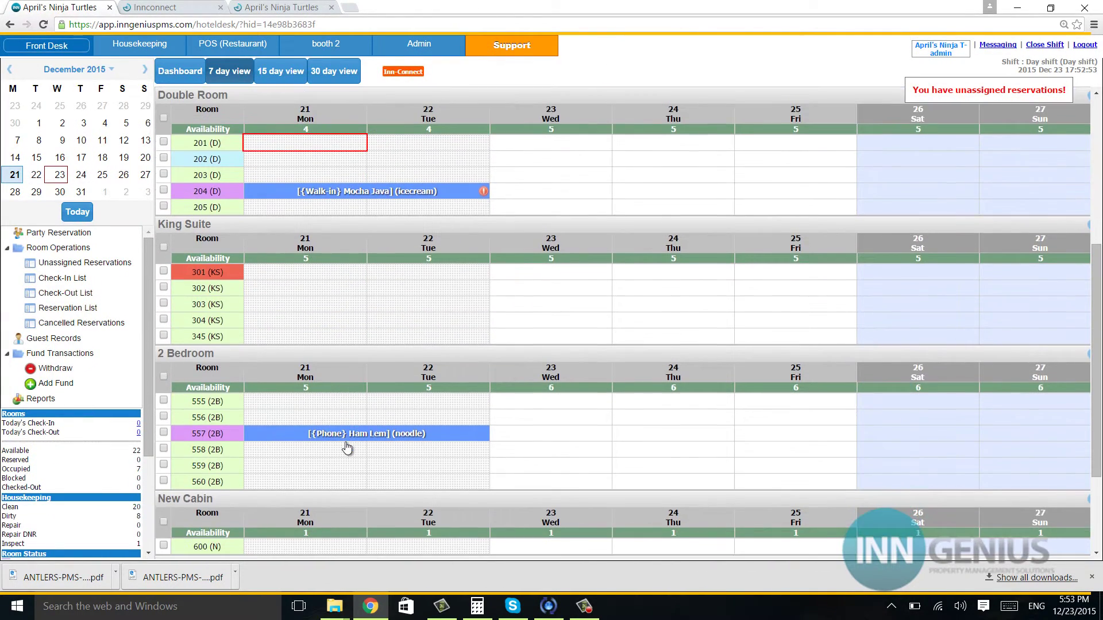
{"action": "scroll", "coordinate": [347, 449], "scroll_direction": "down", "scroll_amount": 3}
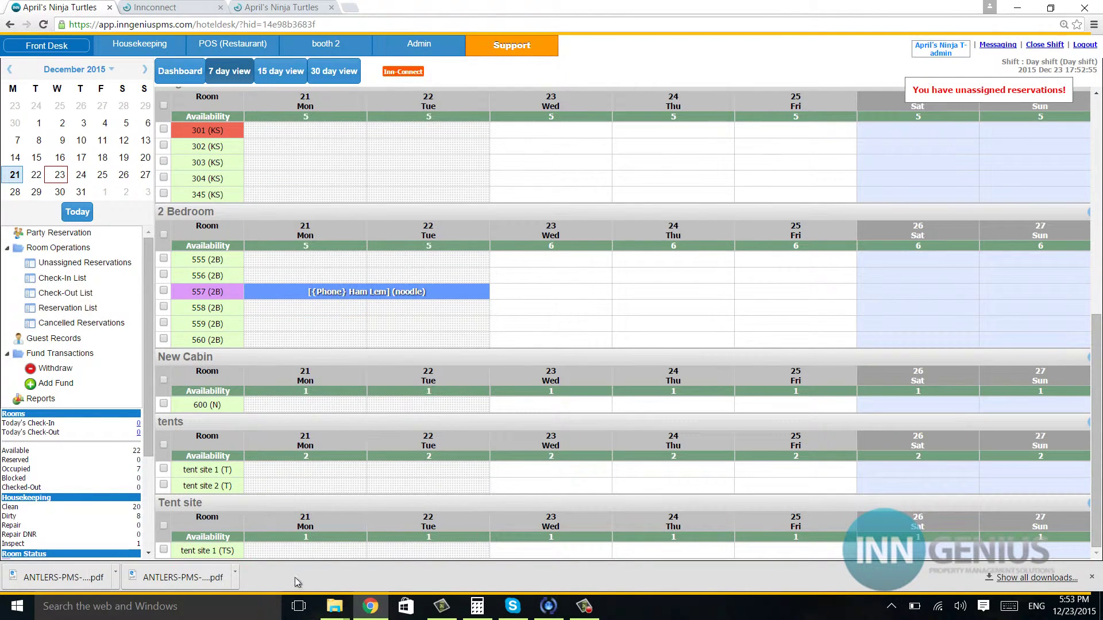
{"action": "scroll", "coordinate": [289, 447], "scroll_direction": "up", "scroll_amount": 8}
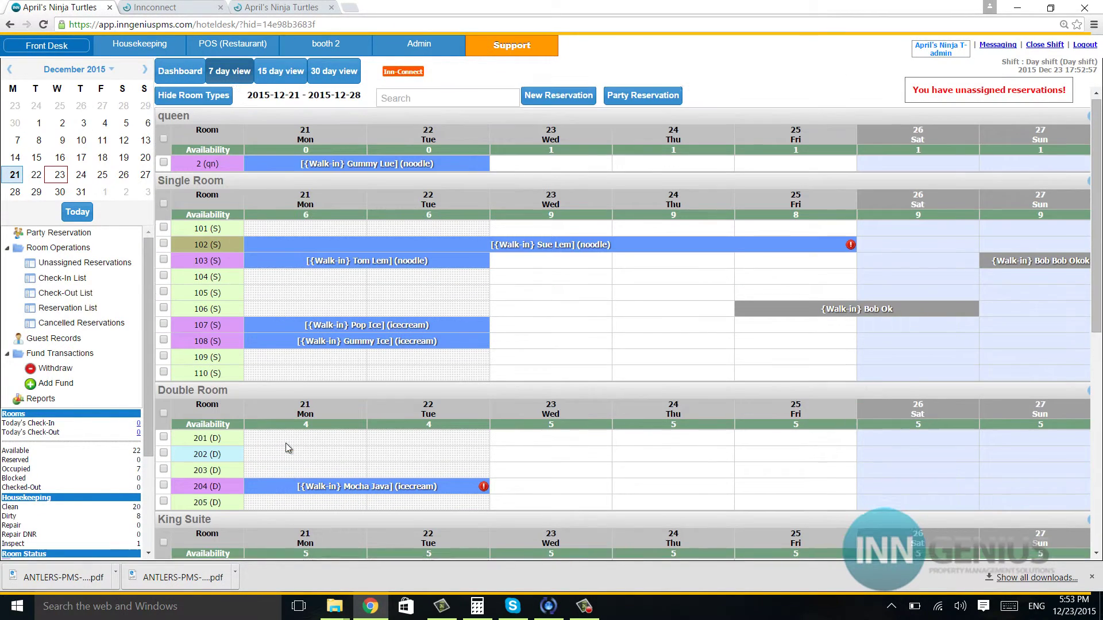
{"action": "left_click", "coordinate": [276, 9]}
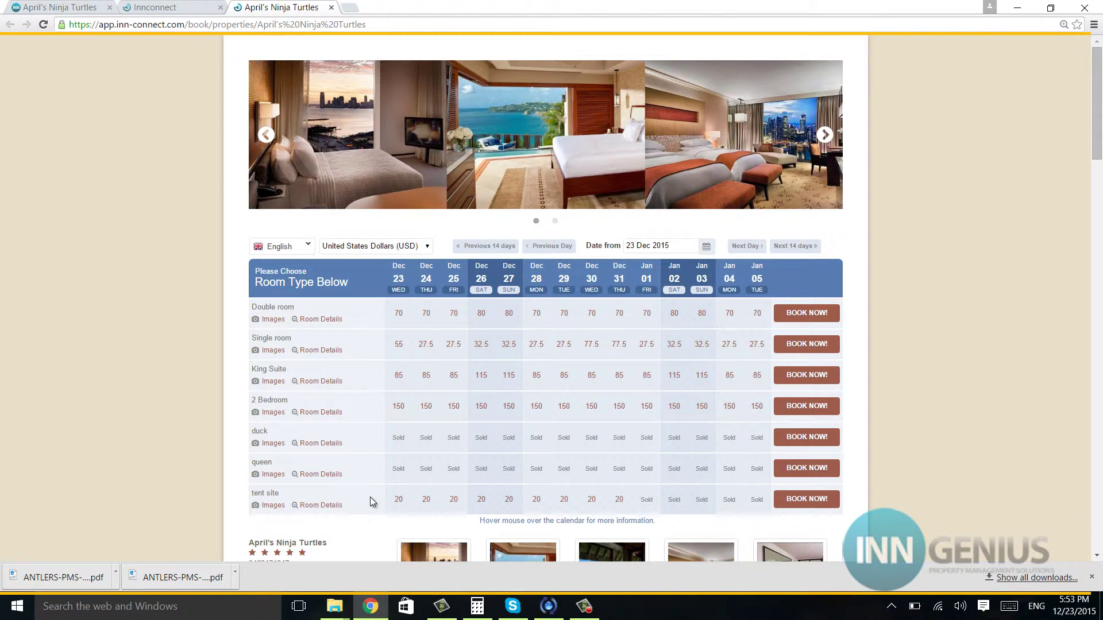
Step: Review the tent site rate on the booking page, then return to the front-desk calendar for 2015-12-21 to 2015-12-28
{"action": "mouse_move", "coordinate": [398, 501]}
{"action": "left_click", "coordinate": [144, 7]}
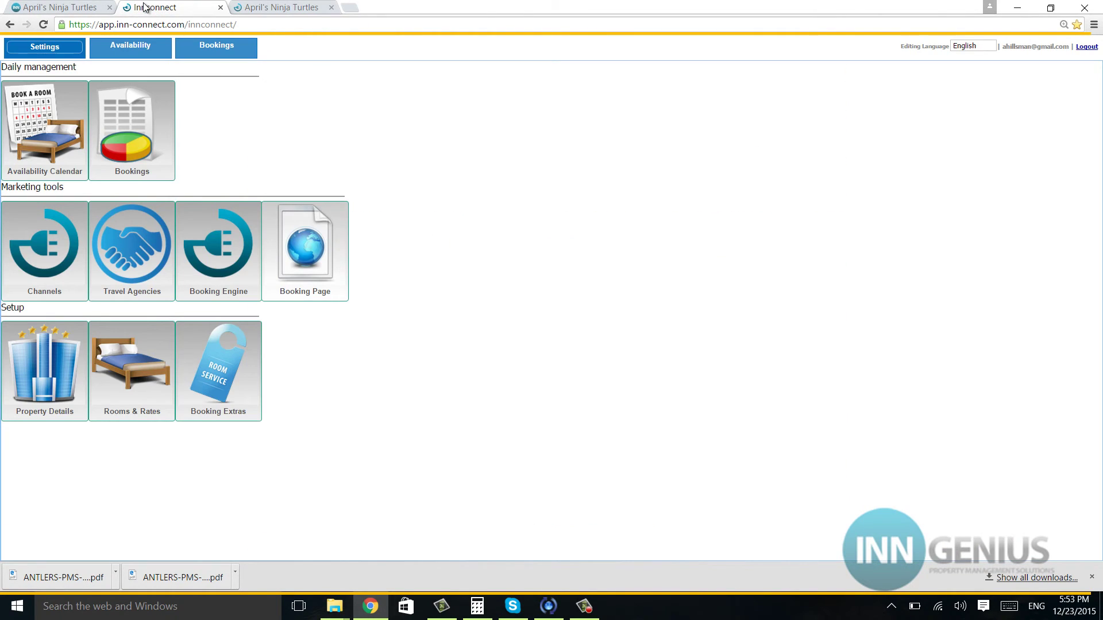
{"action": "left_click", "coordinate": [58, 8]}
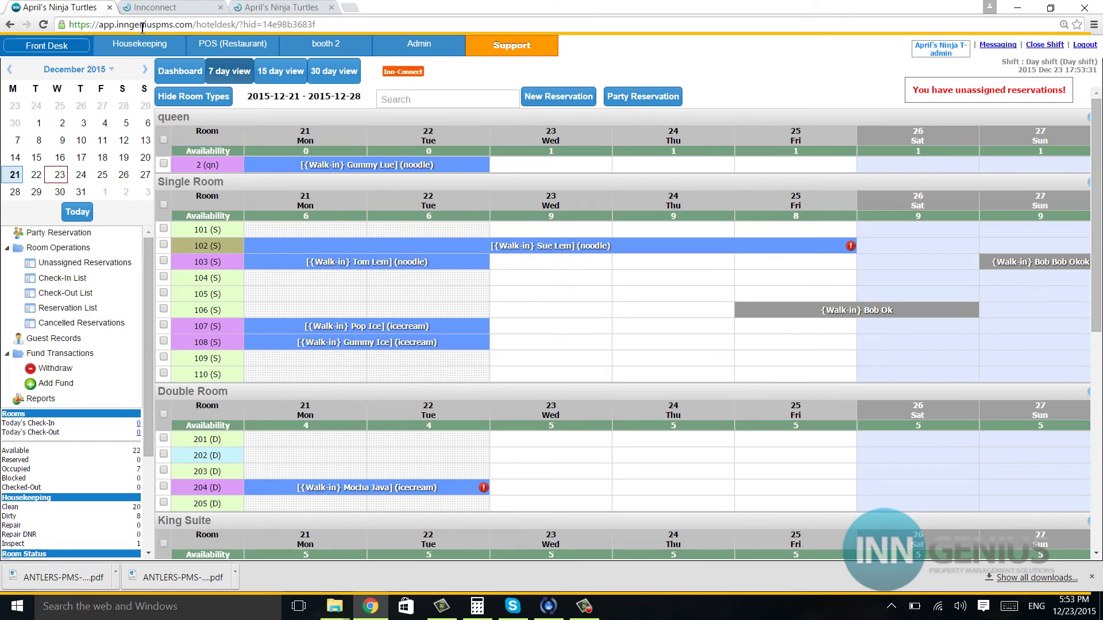
{"action": "mouse_move", "coordinate": [317, 173]}
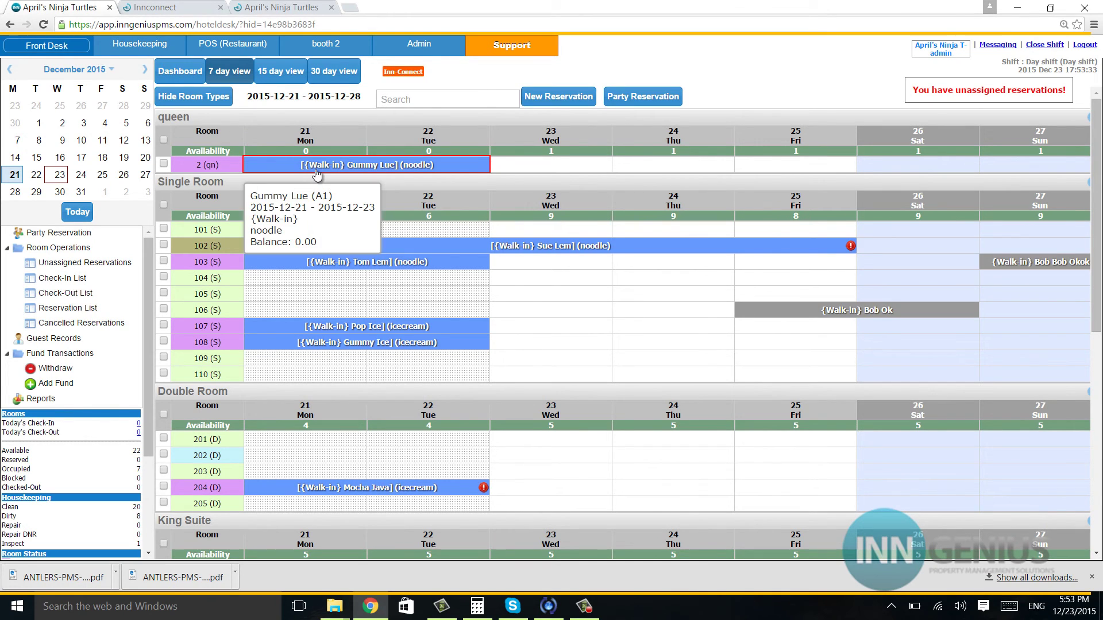